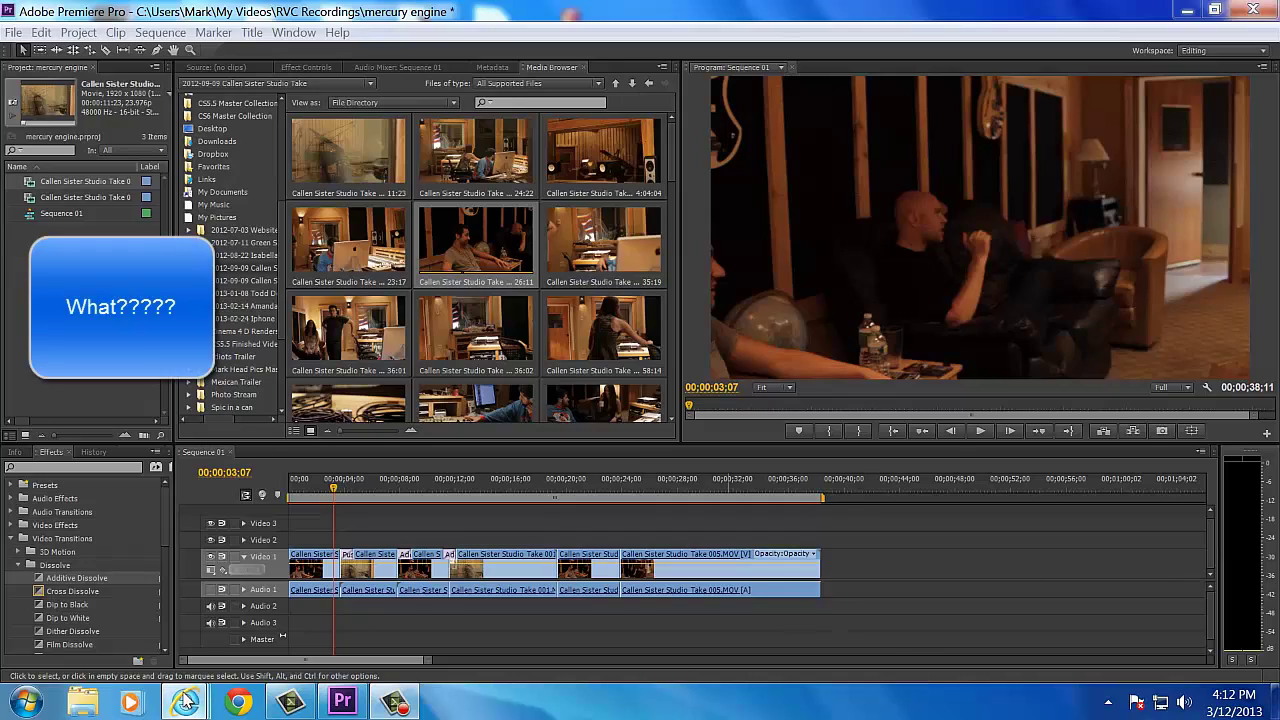
- Bring forward the Internet Explorer window showing Adobe's Mercury Playback Engine page
mouse_move(185, 703)
left_click(1165, 610)
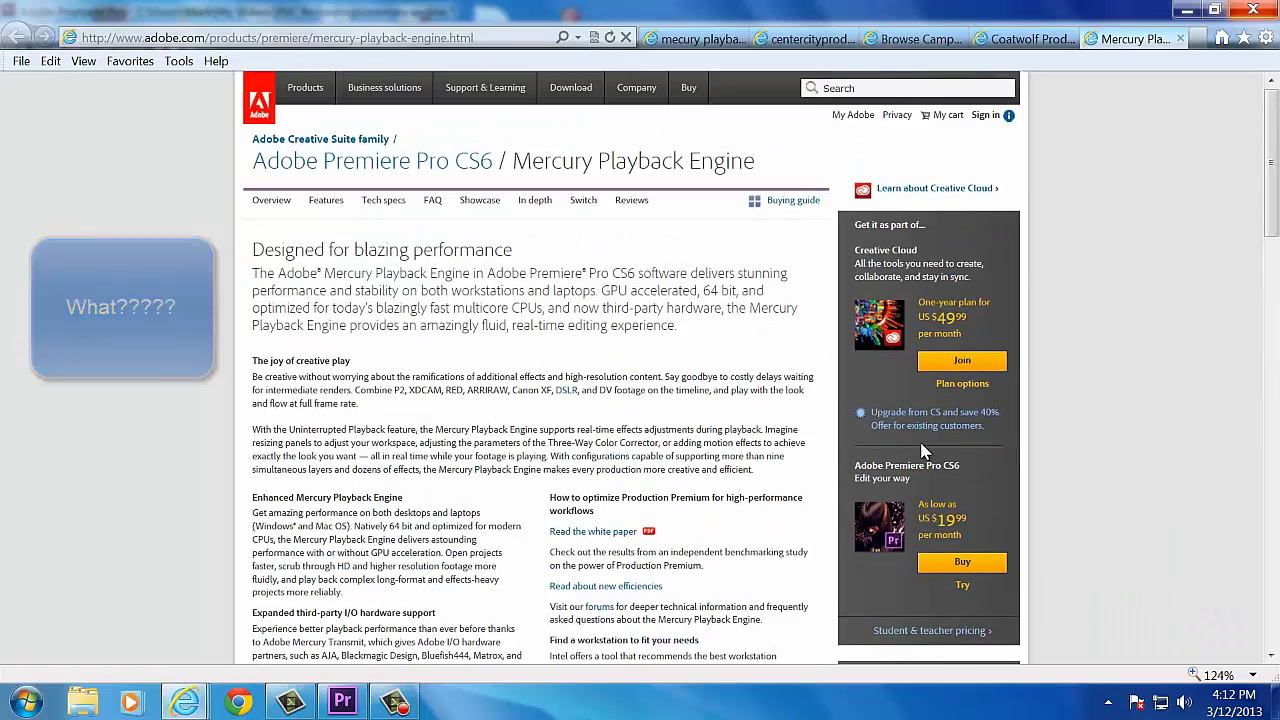
scroll(540, 370, "down", 1)
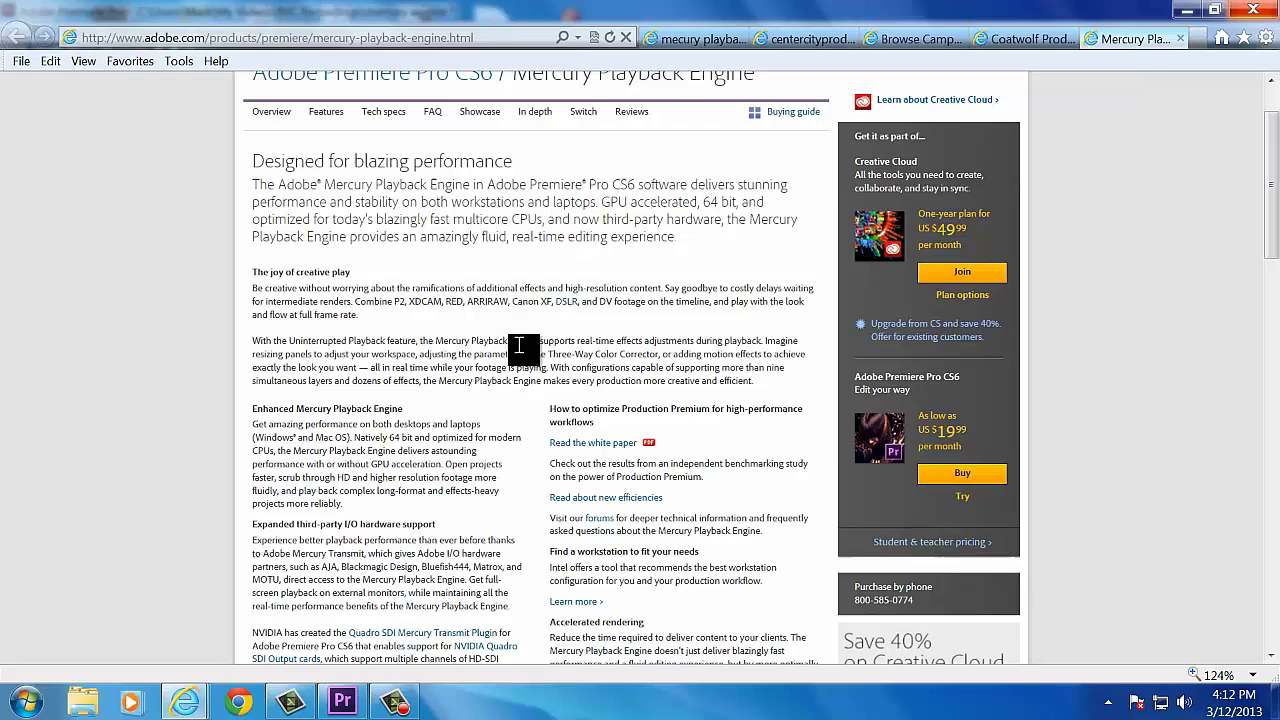
- Scroll the Mercury Playback Engine page down to the supported NVIDIA and AMD GPU list
scroll(546, 340, "down", 3)
scroll(546, 340, "down", 4)
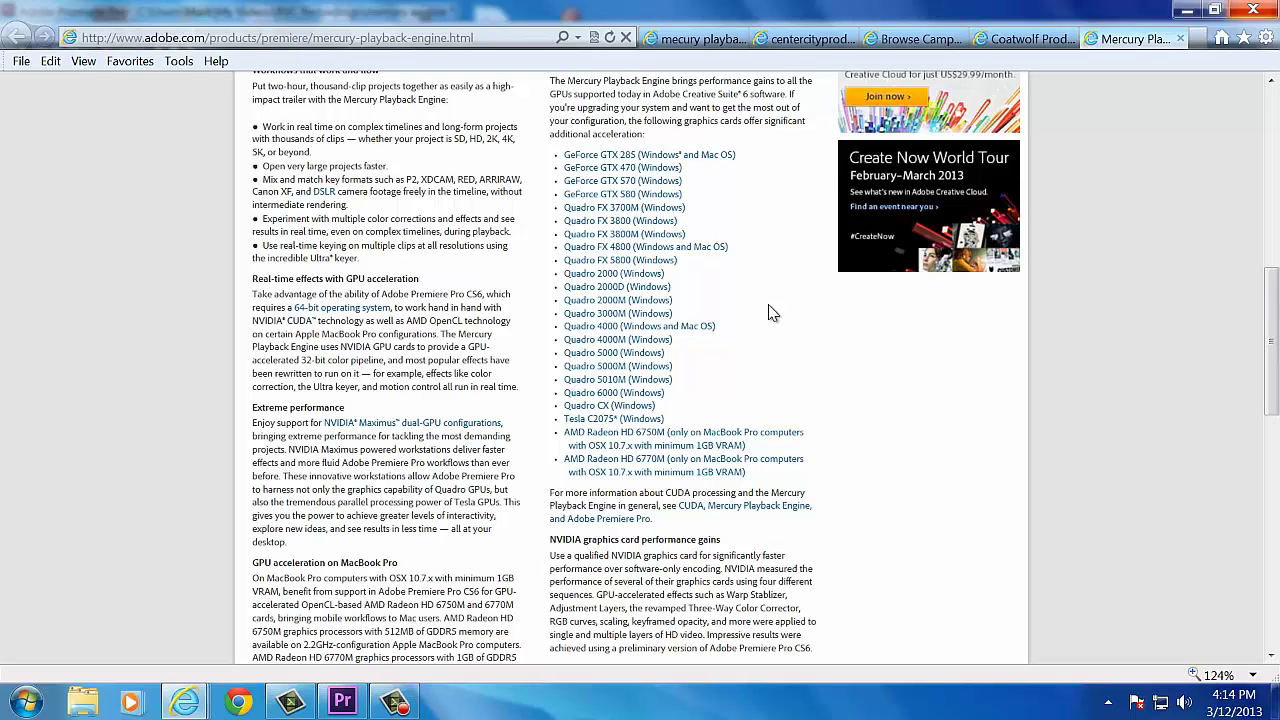
- Back in Premiere Pro, test-play the studio-take sequence, then park the playhead at 00;00;02;15
left_click(342, 703)
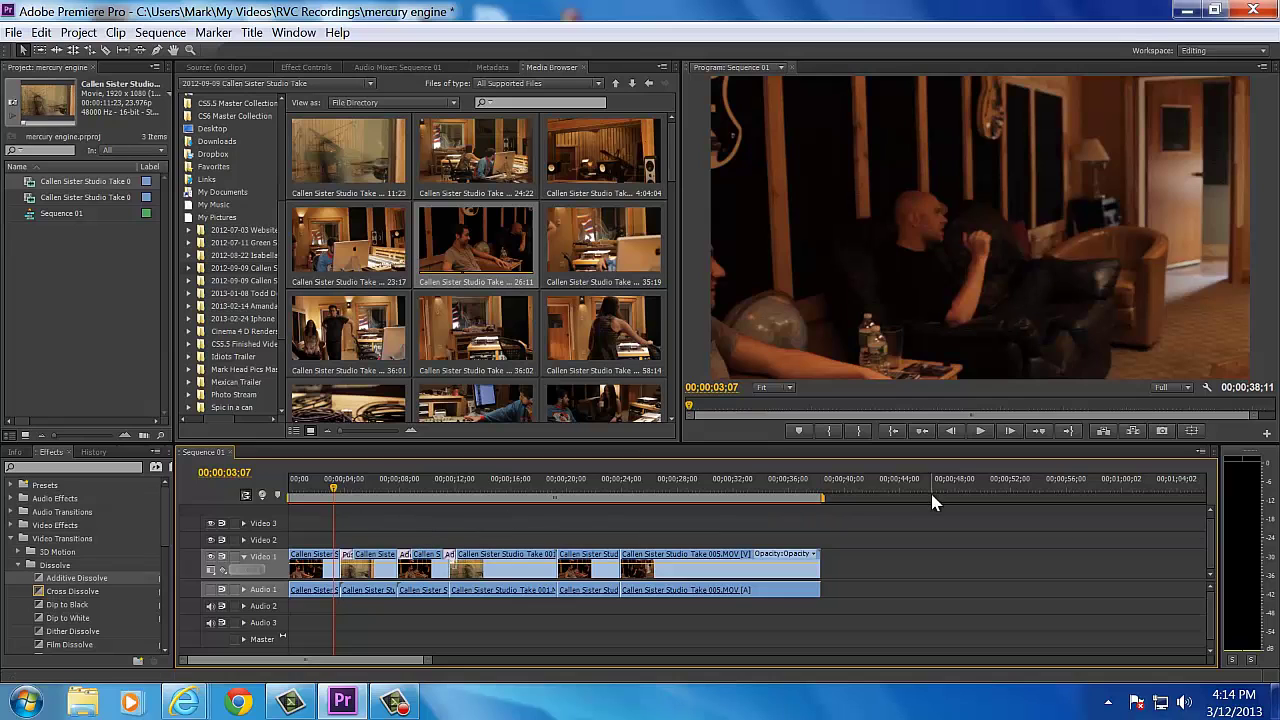
left_click(981, 432)
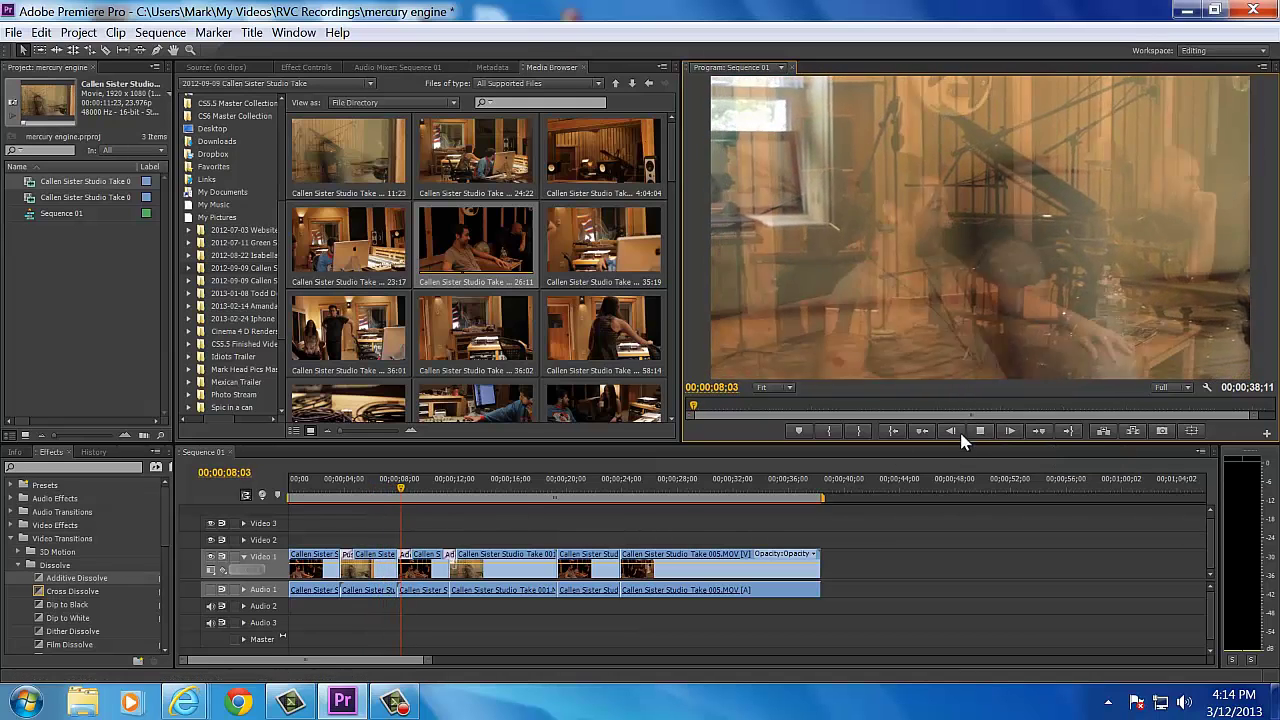
left_click(977, 431)
left_click(323, 482)
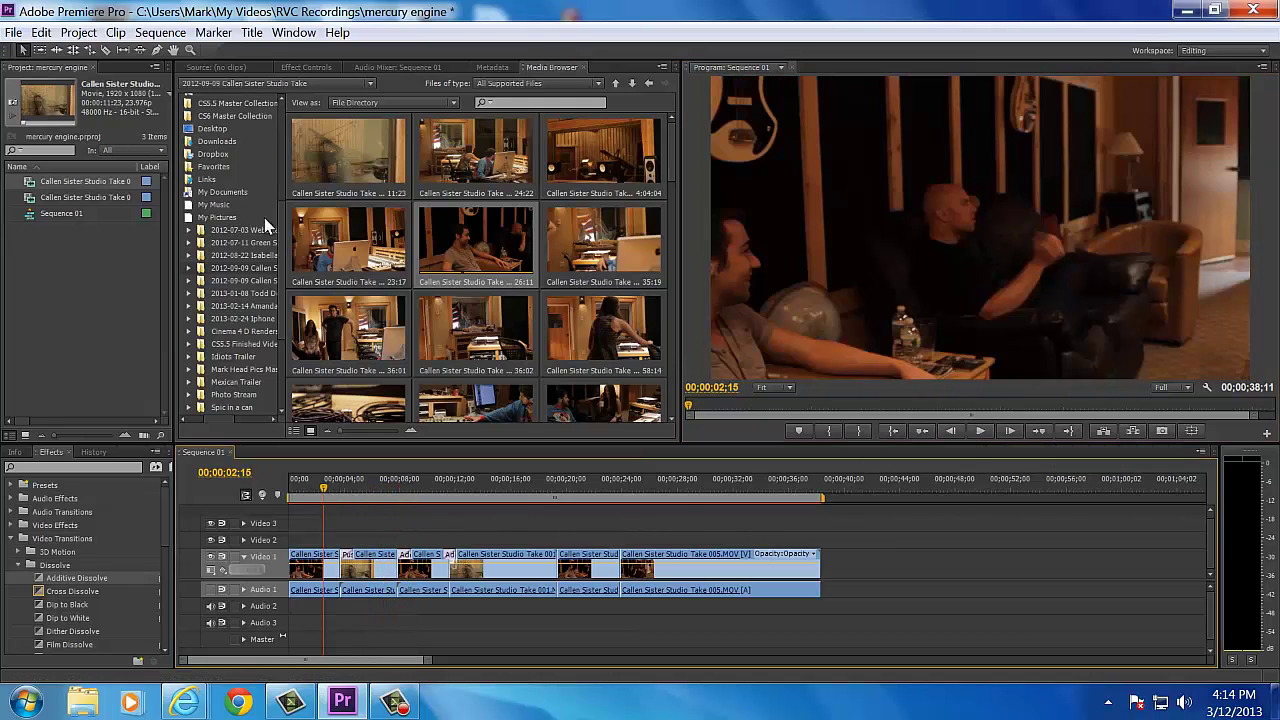
left_click(78, 32)
- Set the project renderer to Mercury Playback Engine GPU Acceleration (CUDA) and delete existing previews
mouse_move(180, 53)
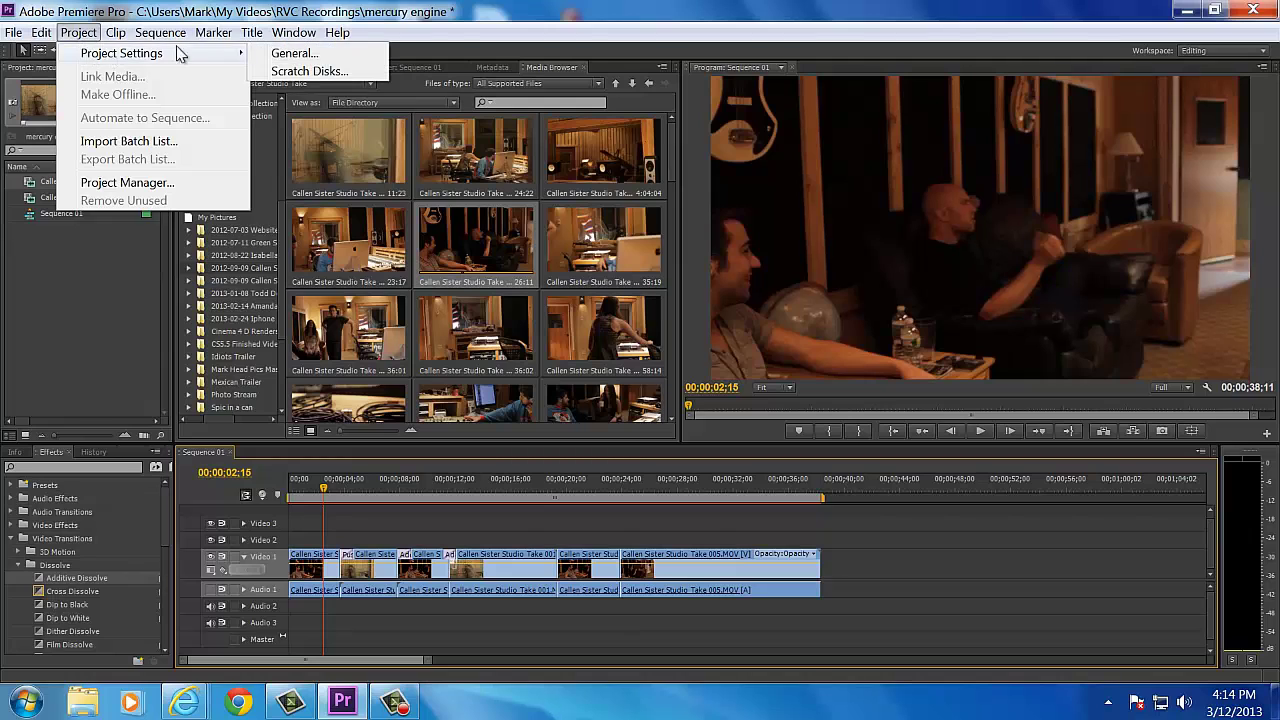
left_click(288, 53)
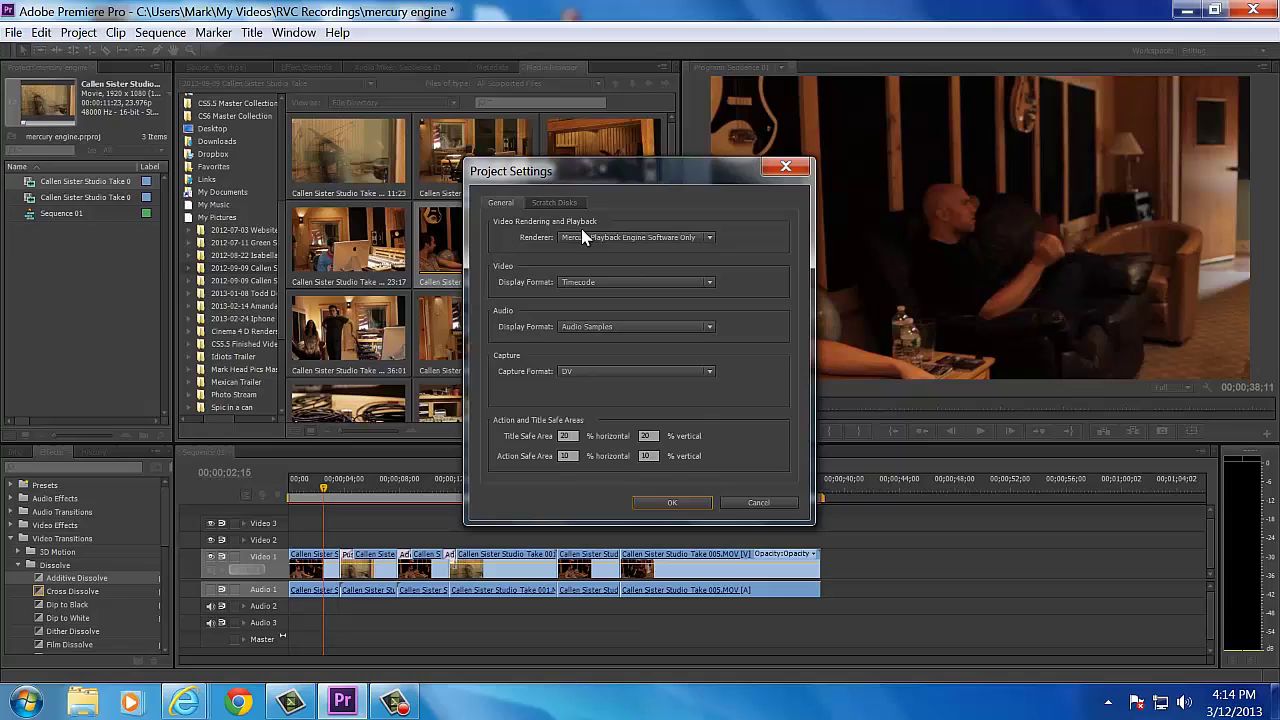
left_click(710, 239)
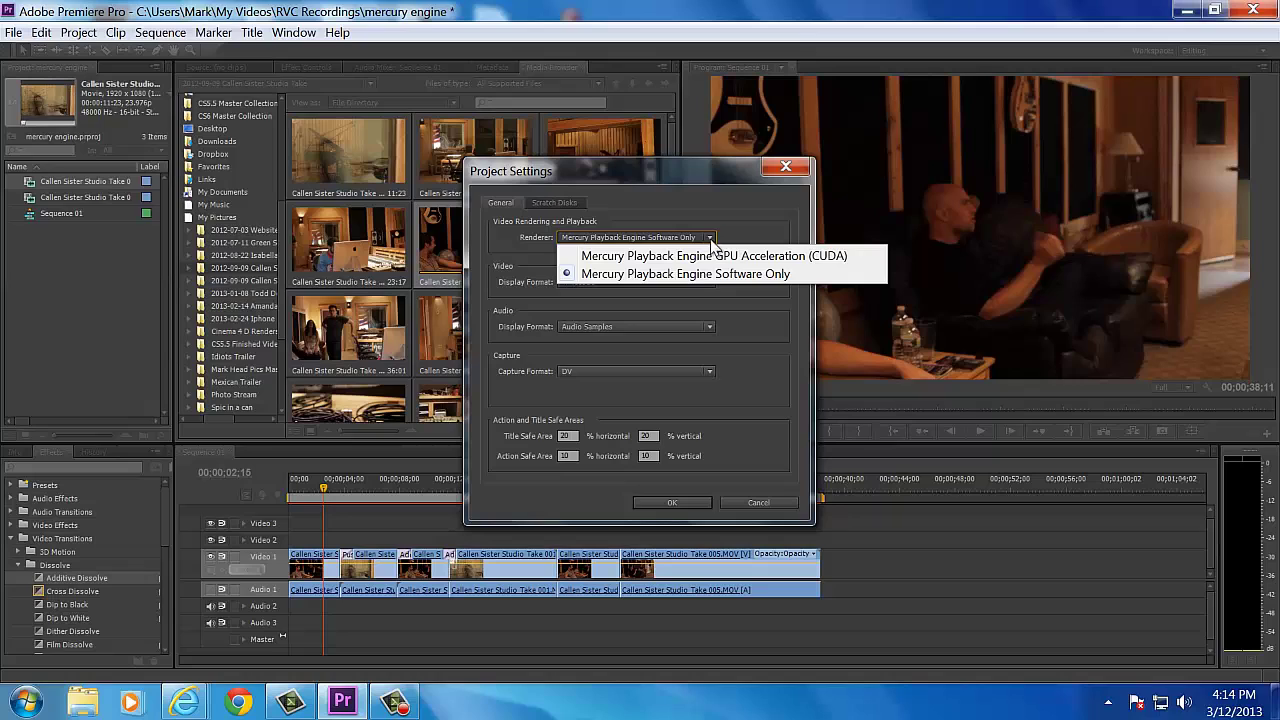
left_click(713, 256)
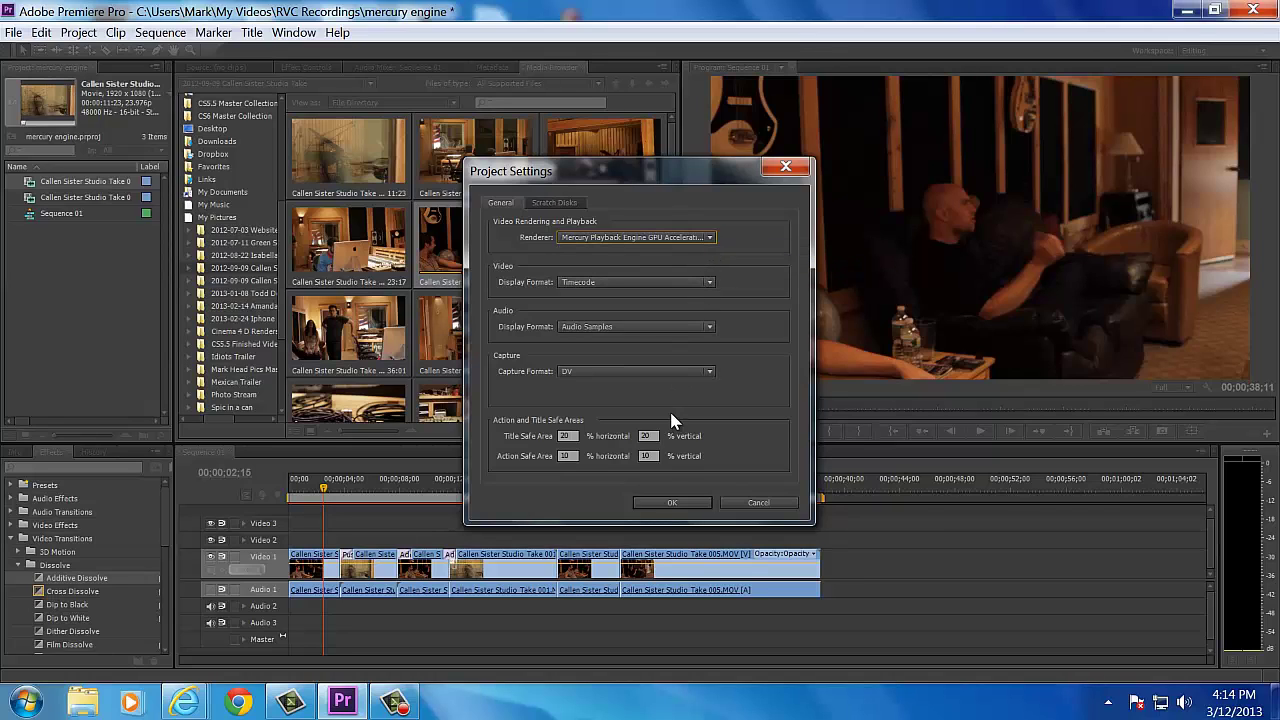
left_click(673, 503)
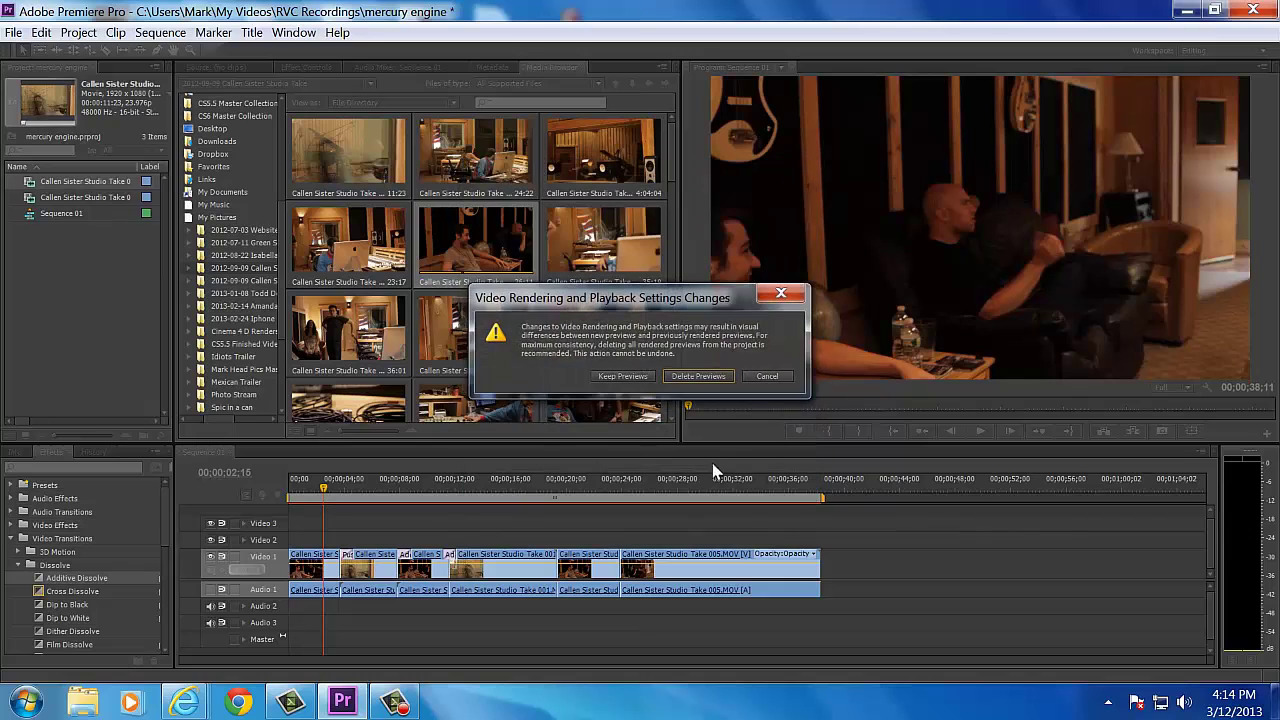
left_click(707, 379)
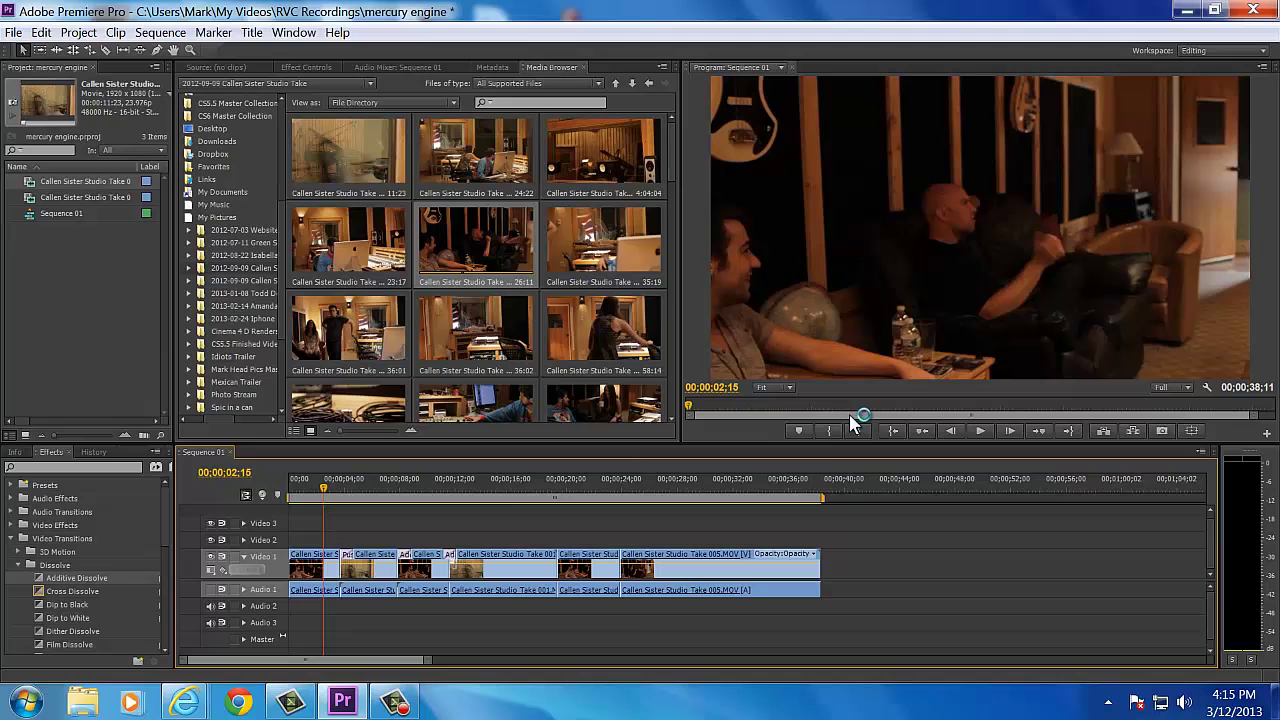
- Play the sequence under the CUDA renderer, stop it, and park the playhead at 00;00;12;15
left_click(979, 434)
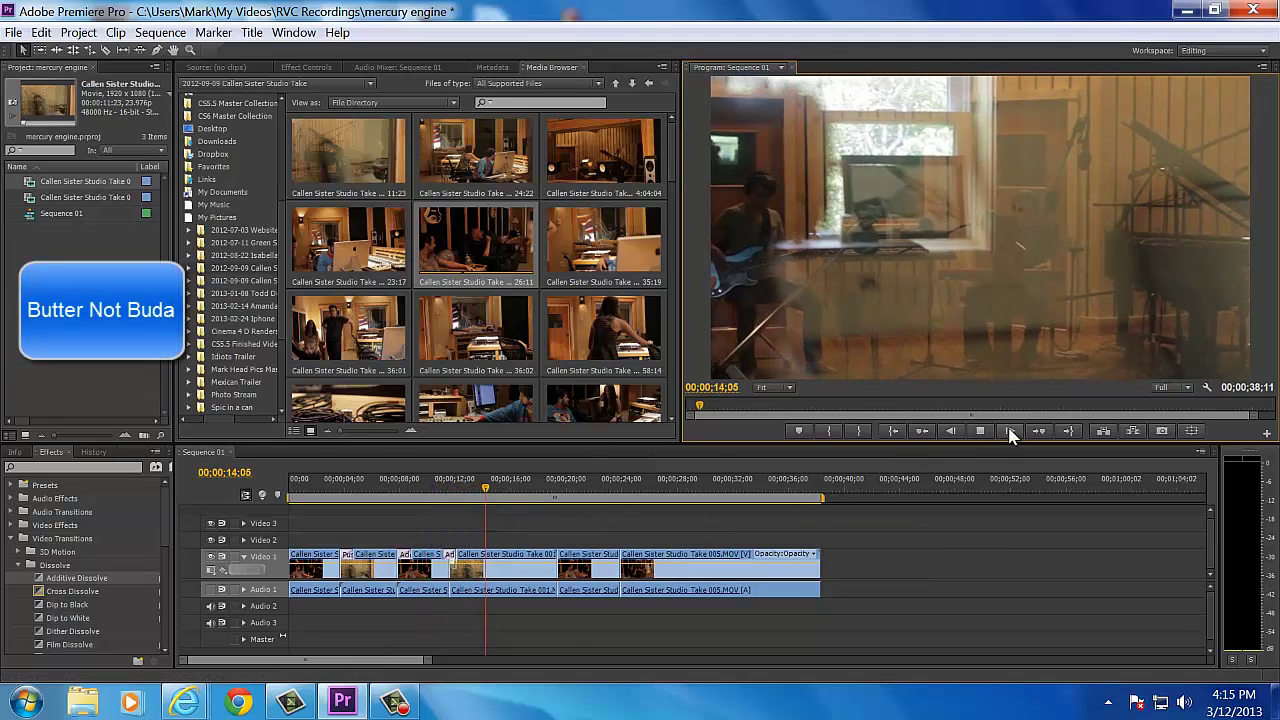
left_click(980, 430)
left_click(462, 488)
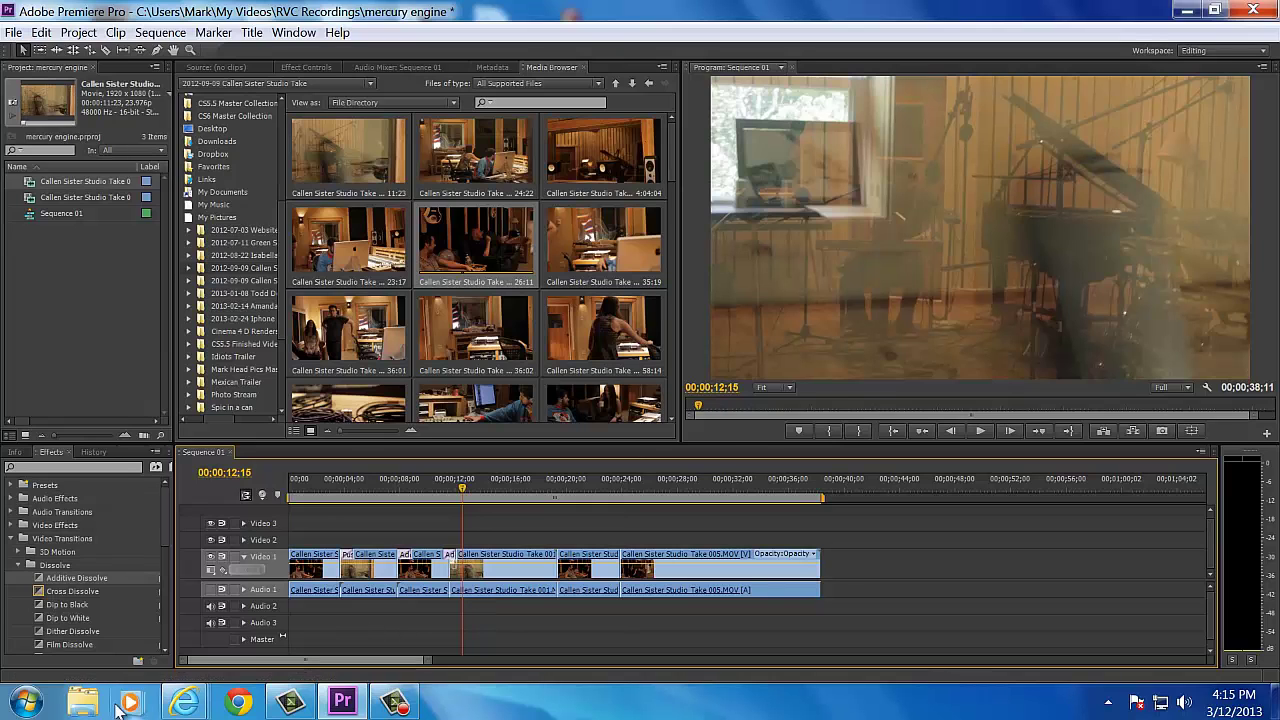
- Launch Notepad from the Start menu using Run as administrator
left_click(28, 702)
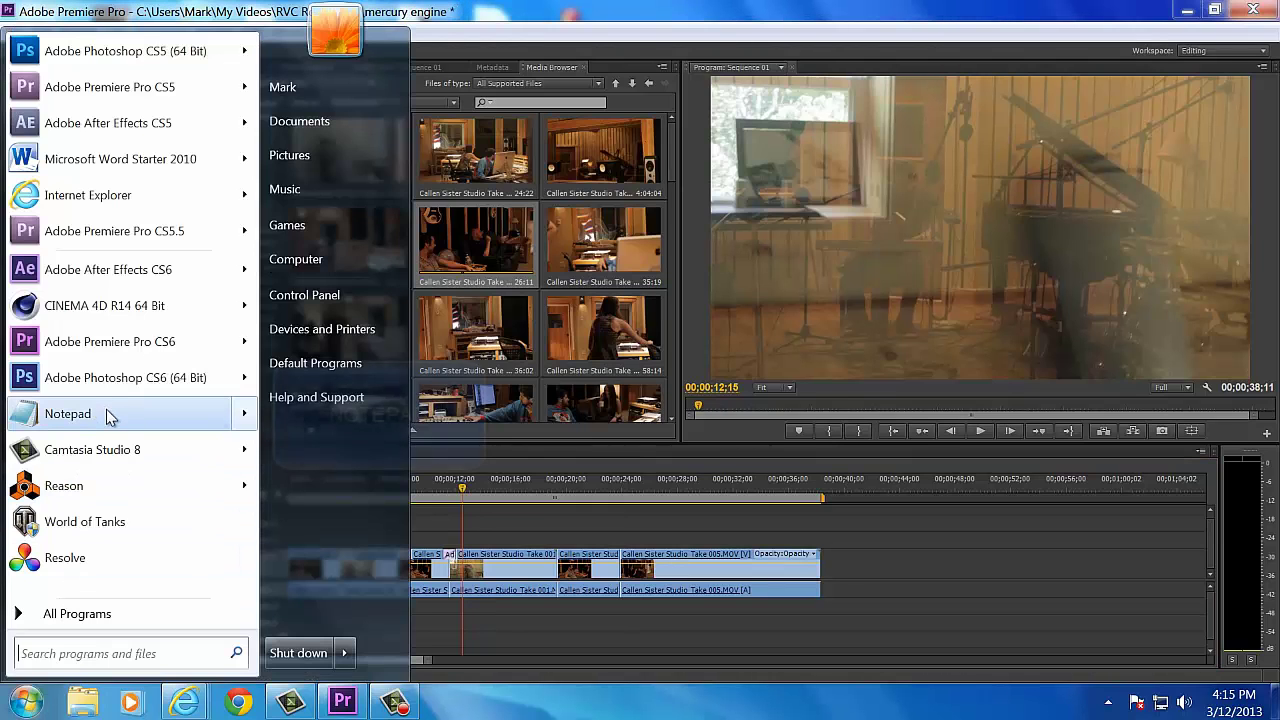
mouse_move(106, 414)
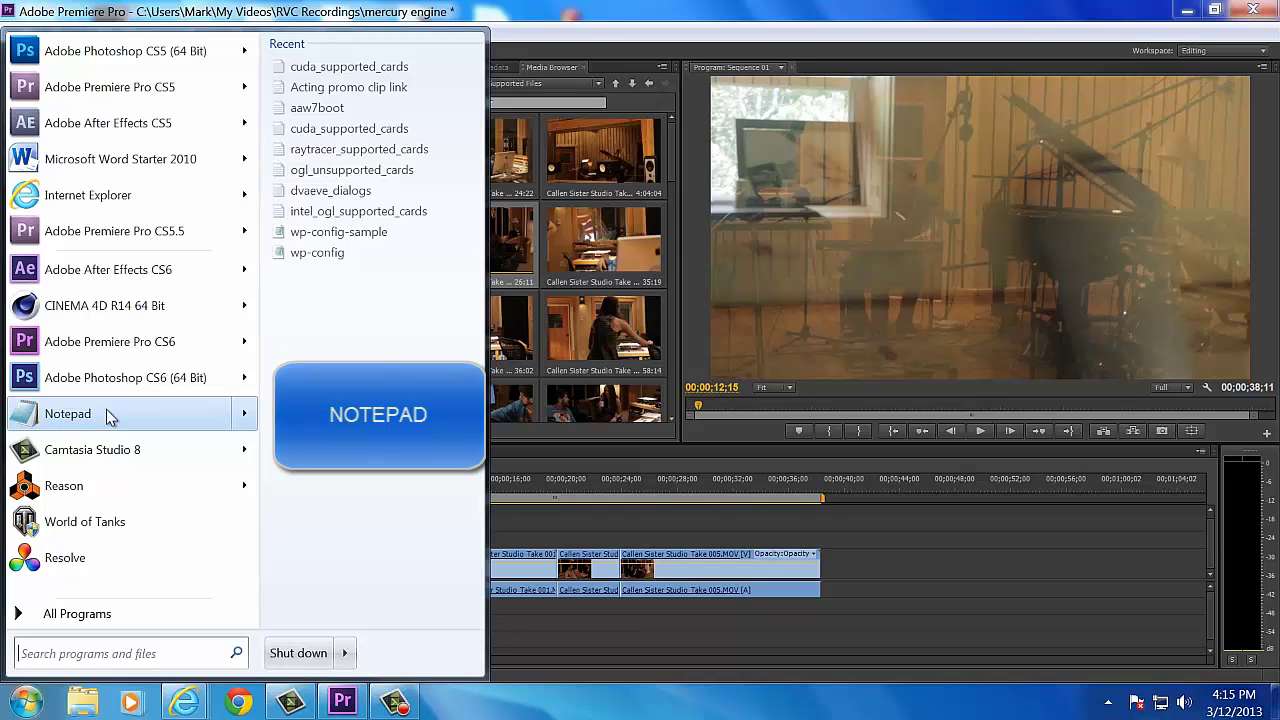
right_click(106, 414)
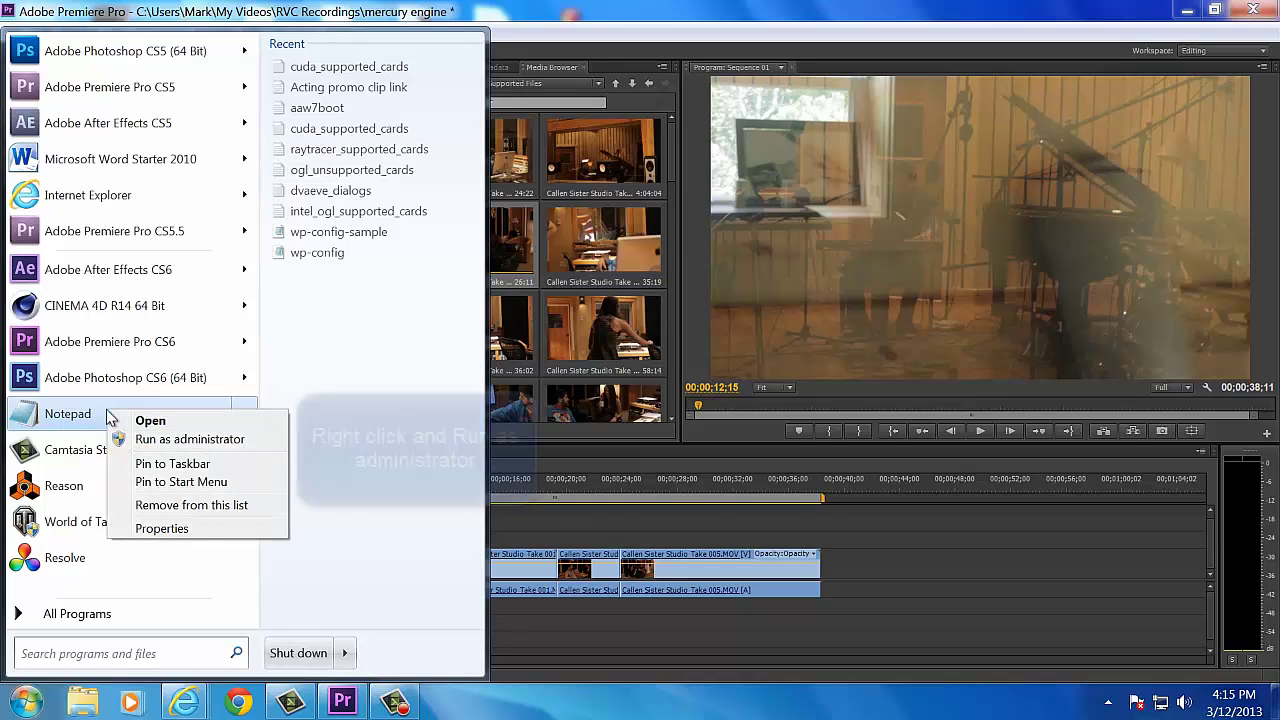
left_click(146, 442)
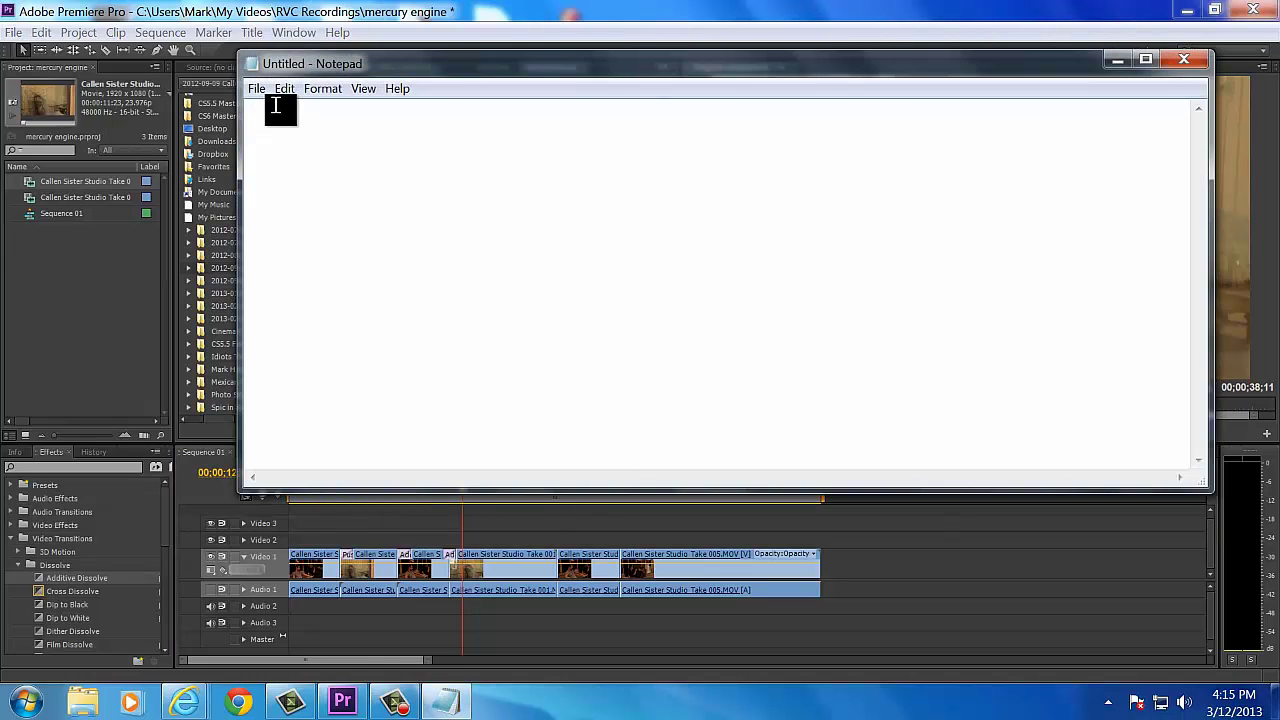
- Open cuda_supported_cards from C:\Program Files\Adobe\Adobe Premiere Pro CS6 in Notepad
left_click(256, 88)
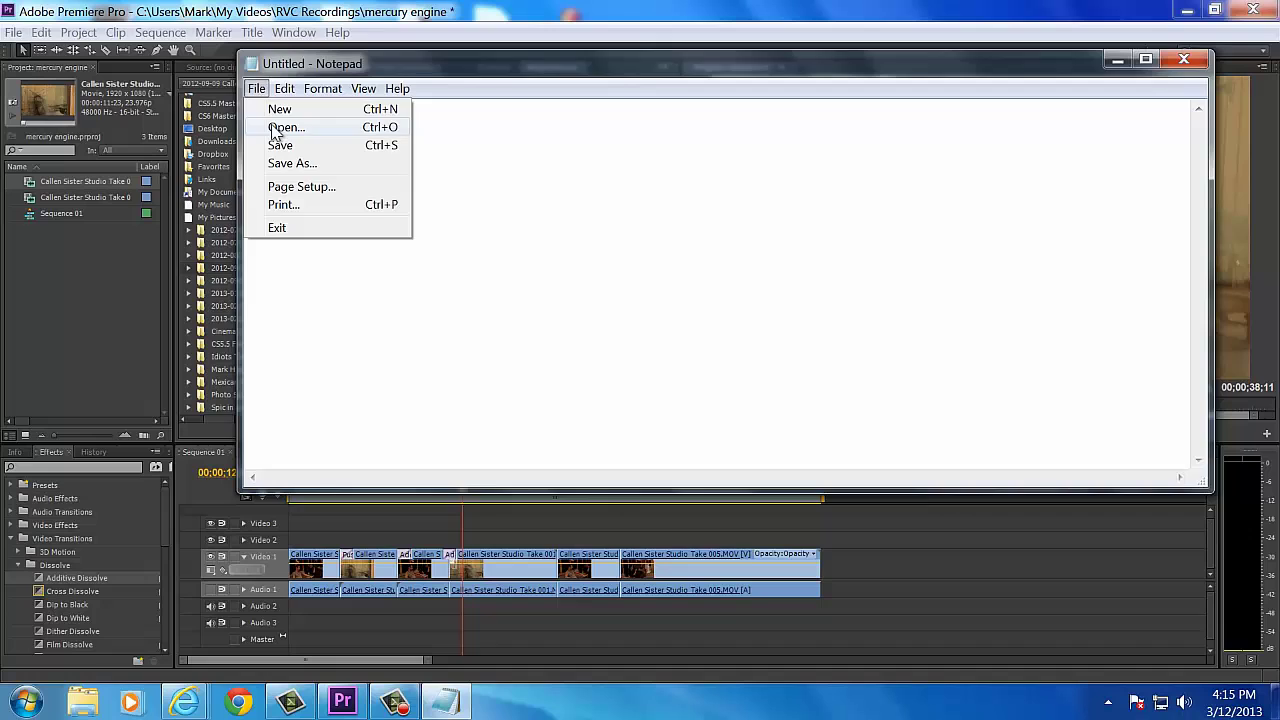
left_click(285, 127)
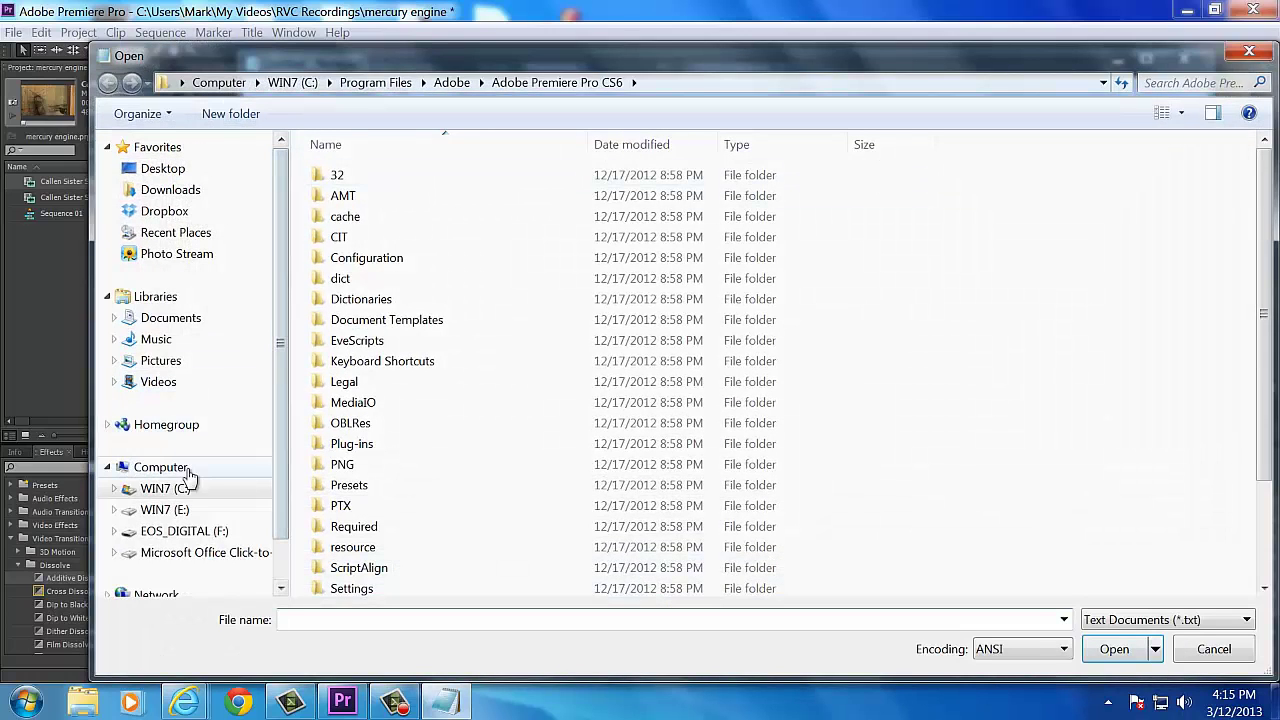
left_click(165, 488)
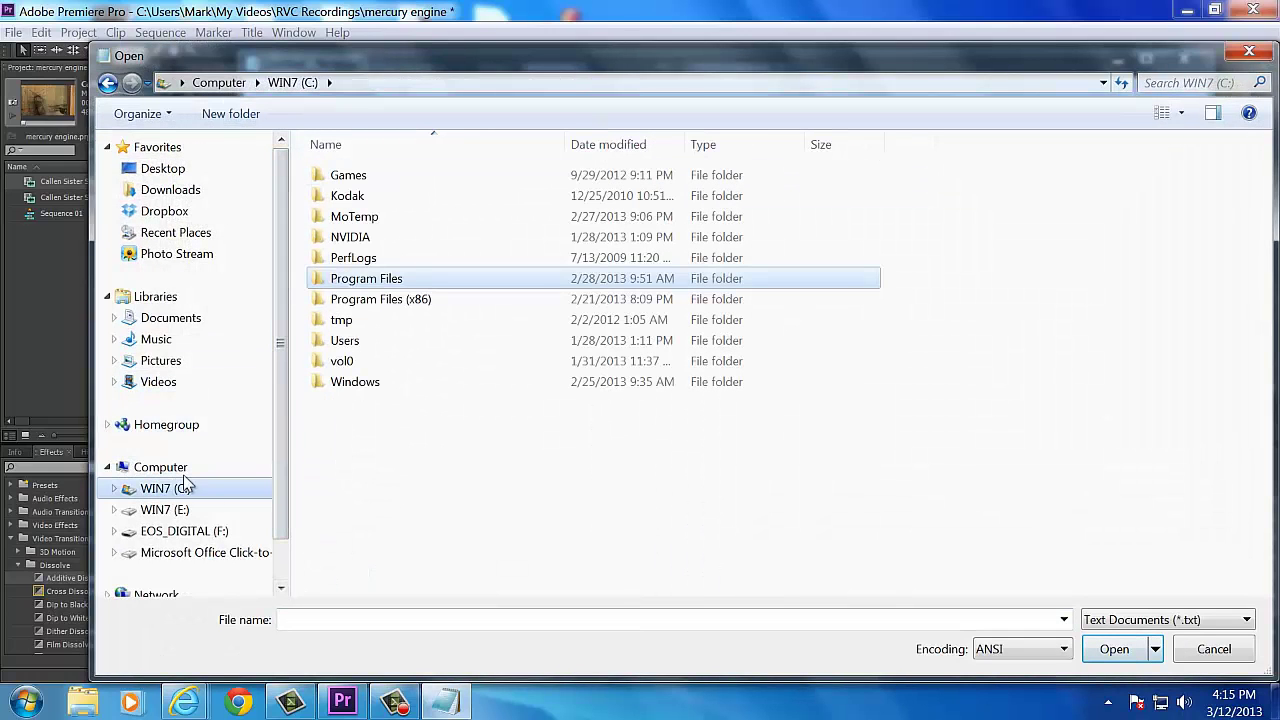
double_click(320, 283)
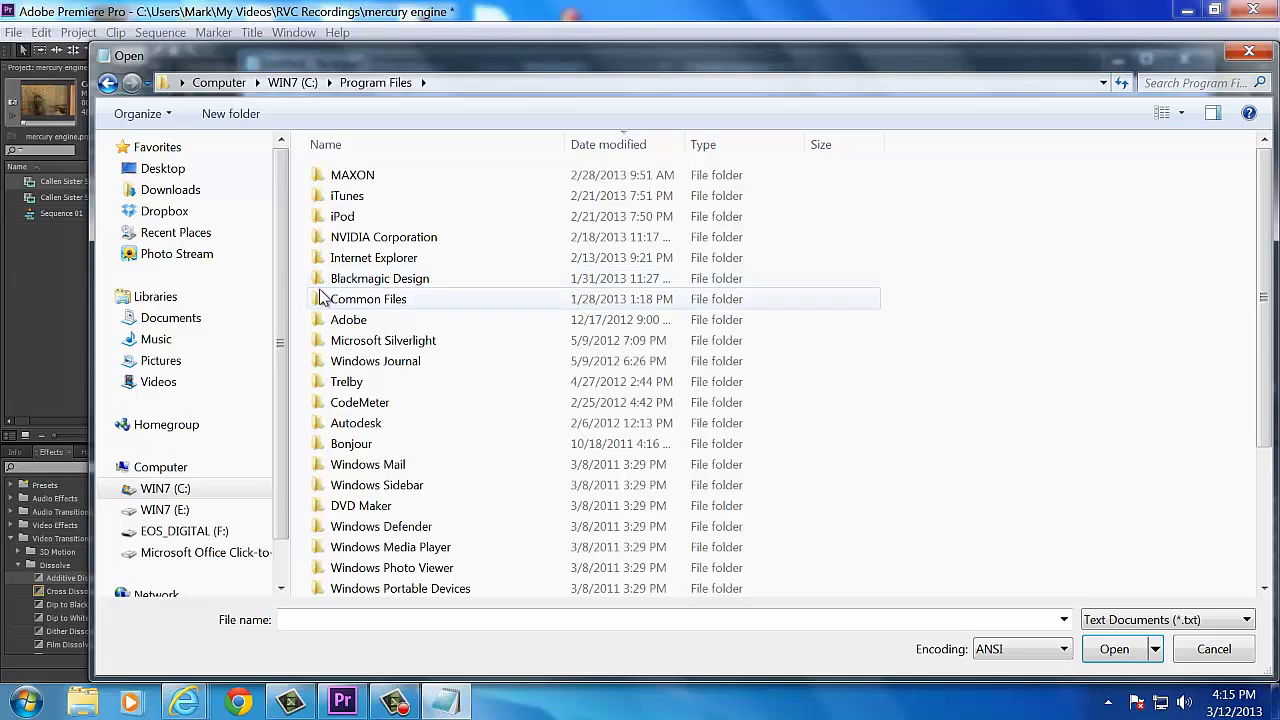
double_click(320, 322)
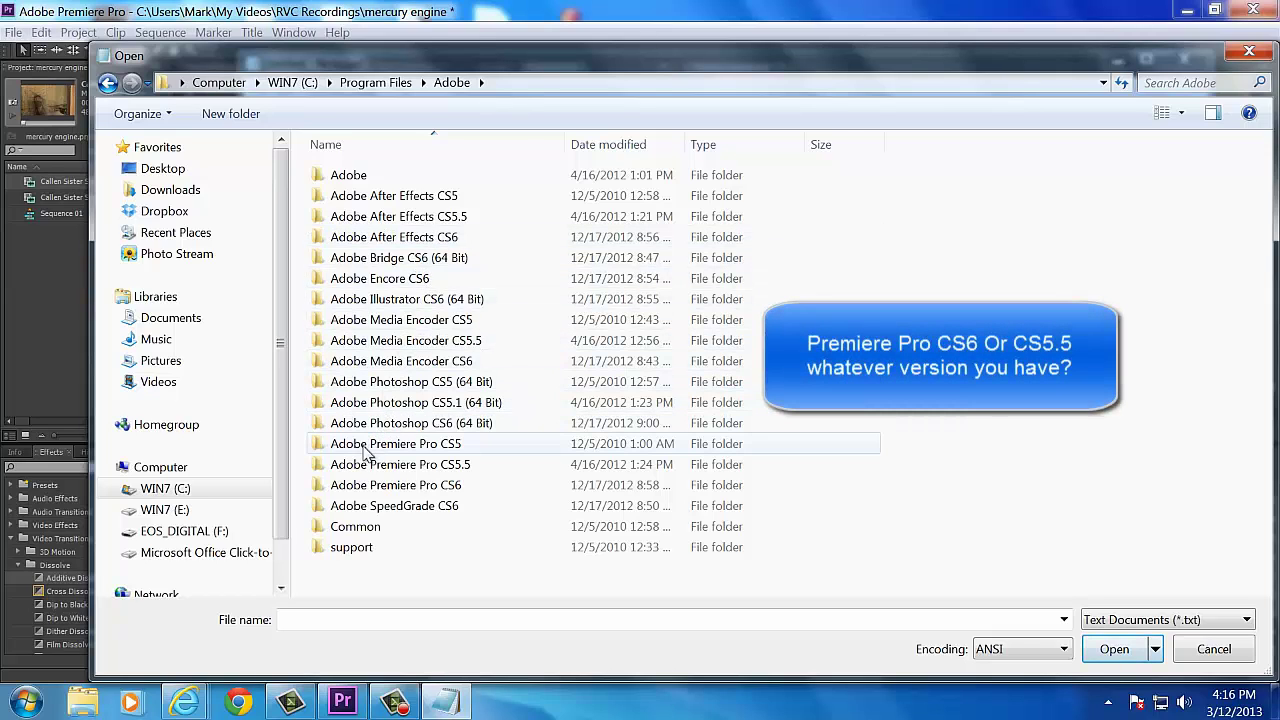
double_click(323, 488)
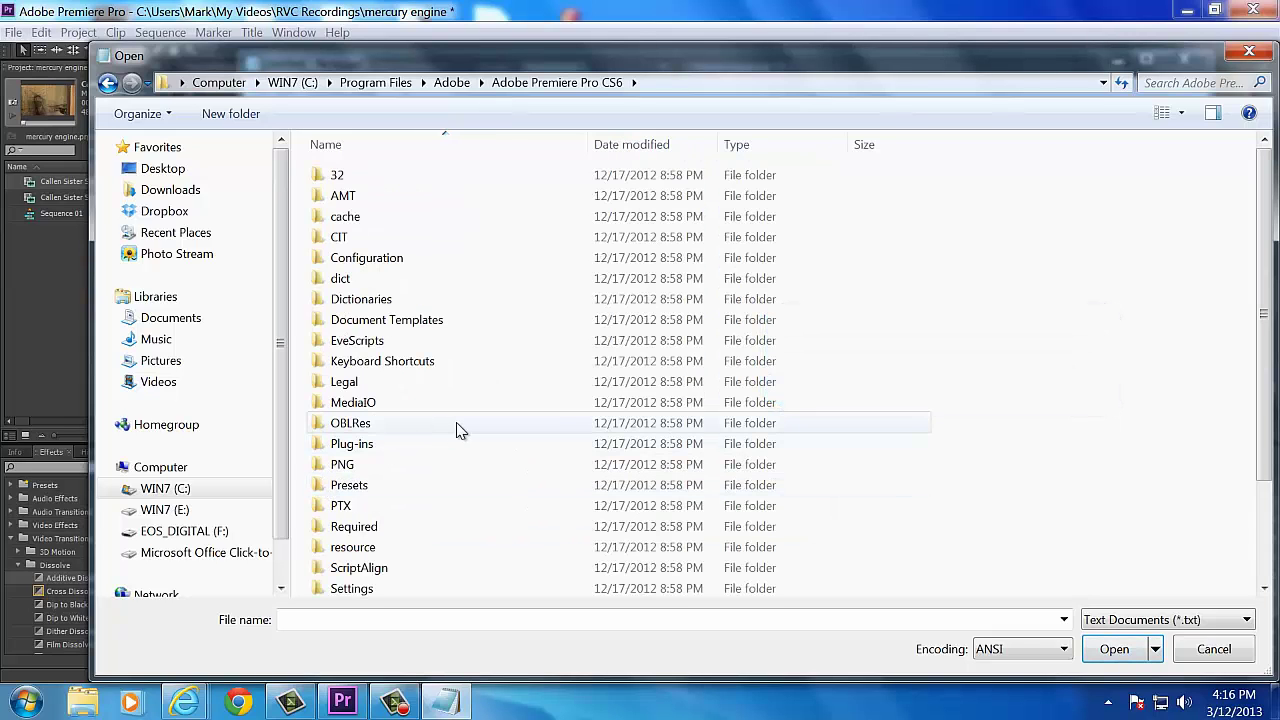
scroll(457, 430, "down", 2)
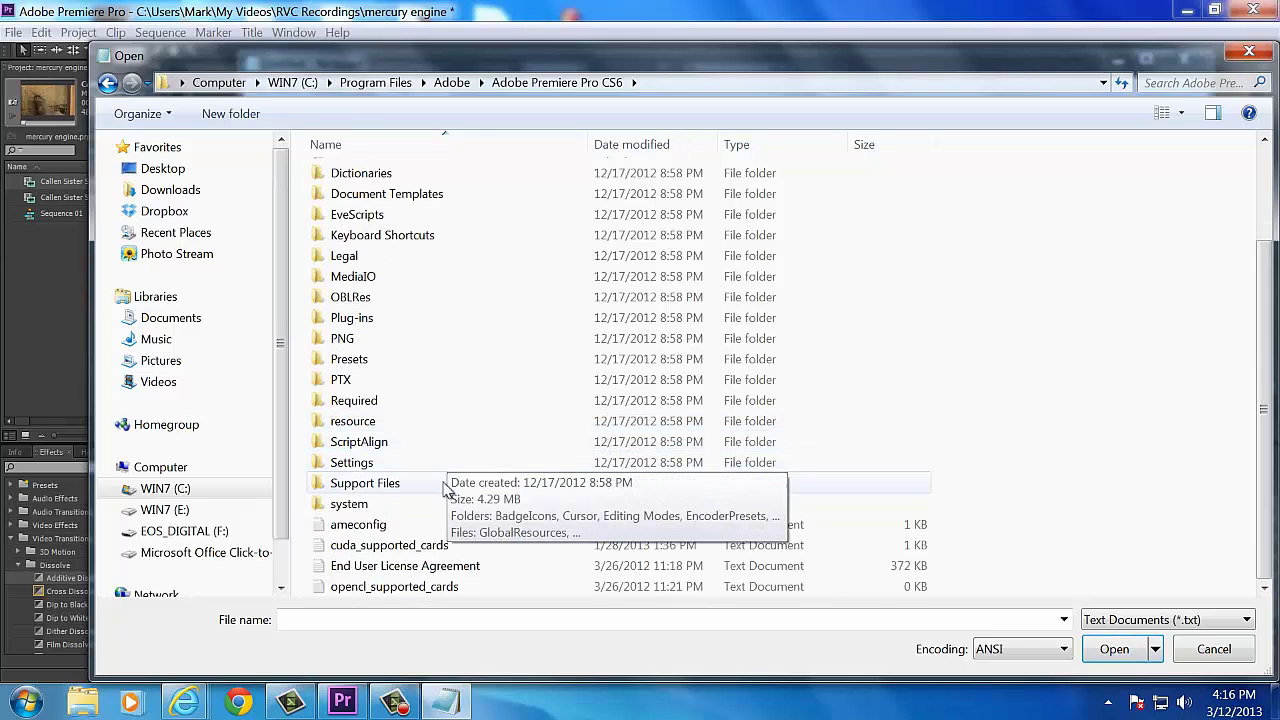
left_click(409, 548)
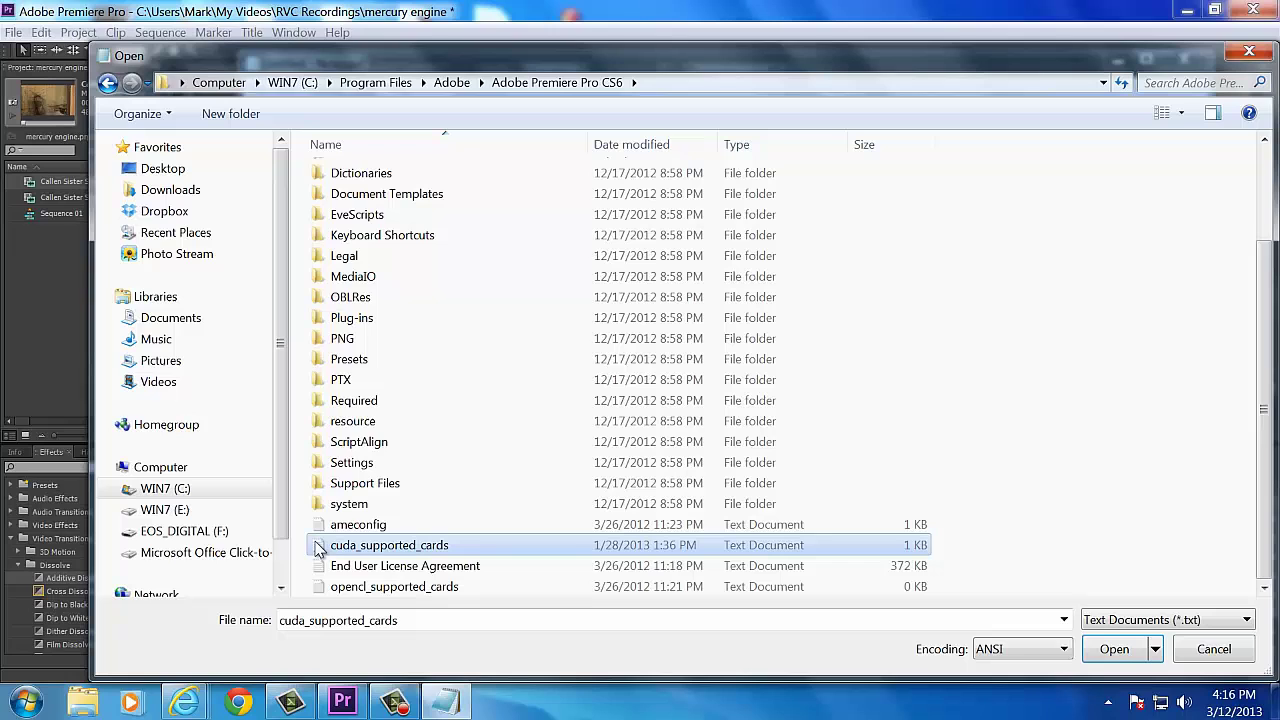
left_click(1100, 652)
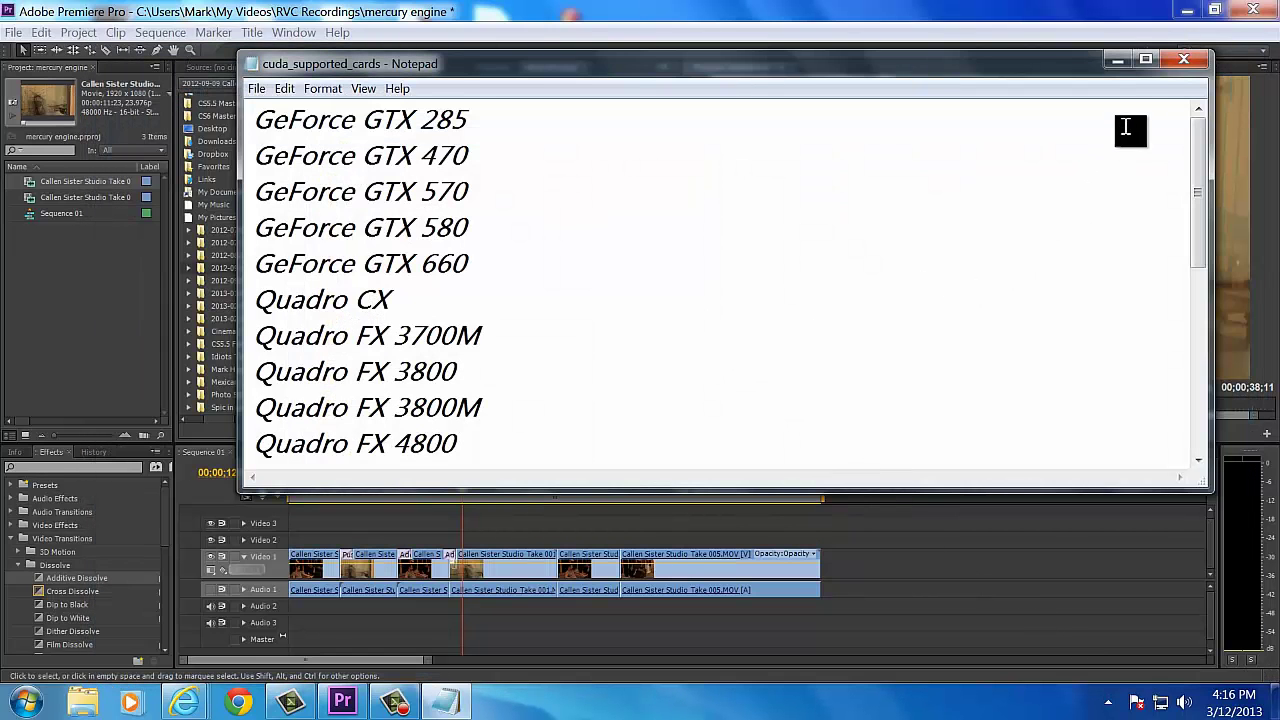
- Maximize Notepad, compare its card list with the Mercury Playback web page, then close Internet Explorer
left_click(1145, 58)
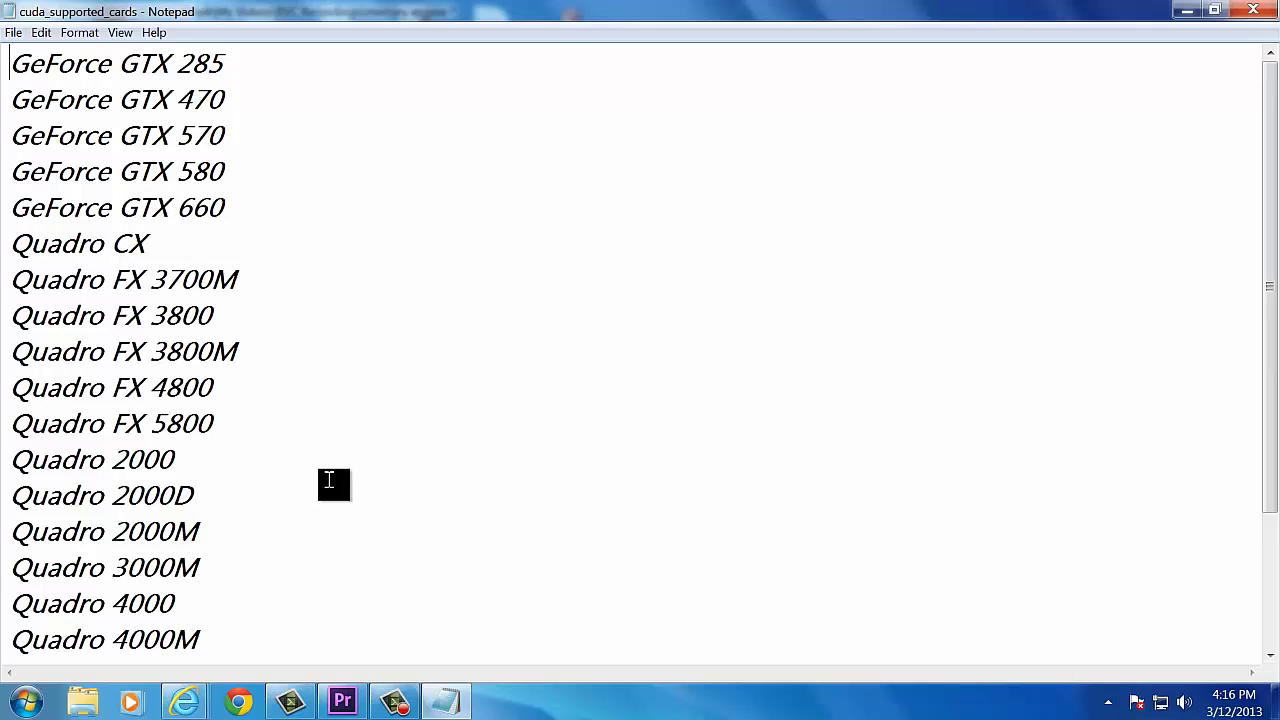
mouse_move(190, 700)
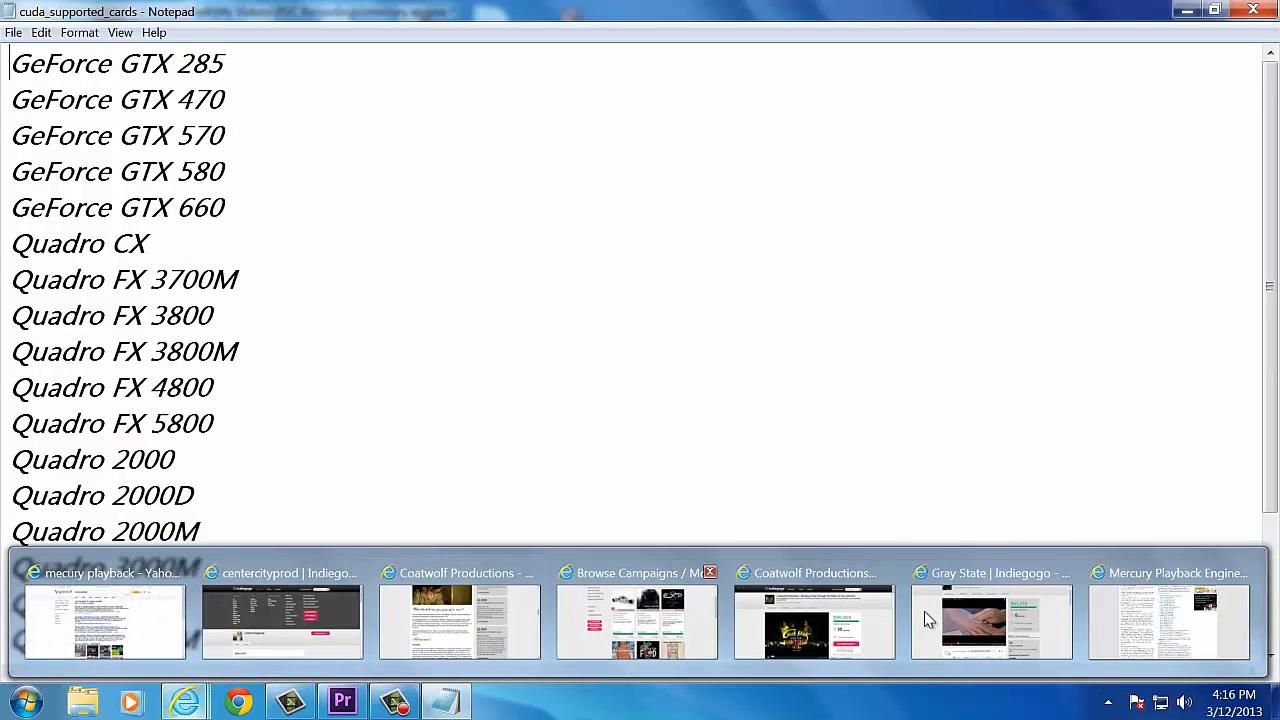
left_click(1171, 612)
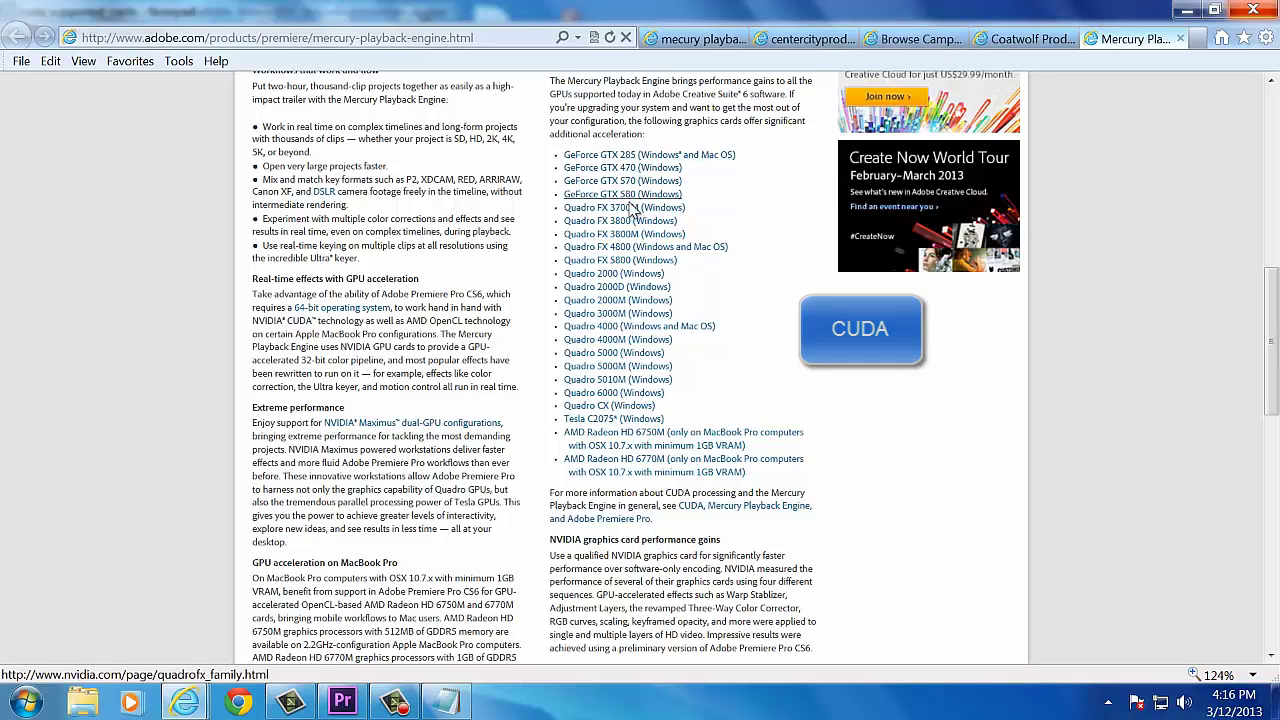
left_click(1254, 12)
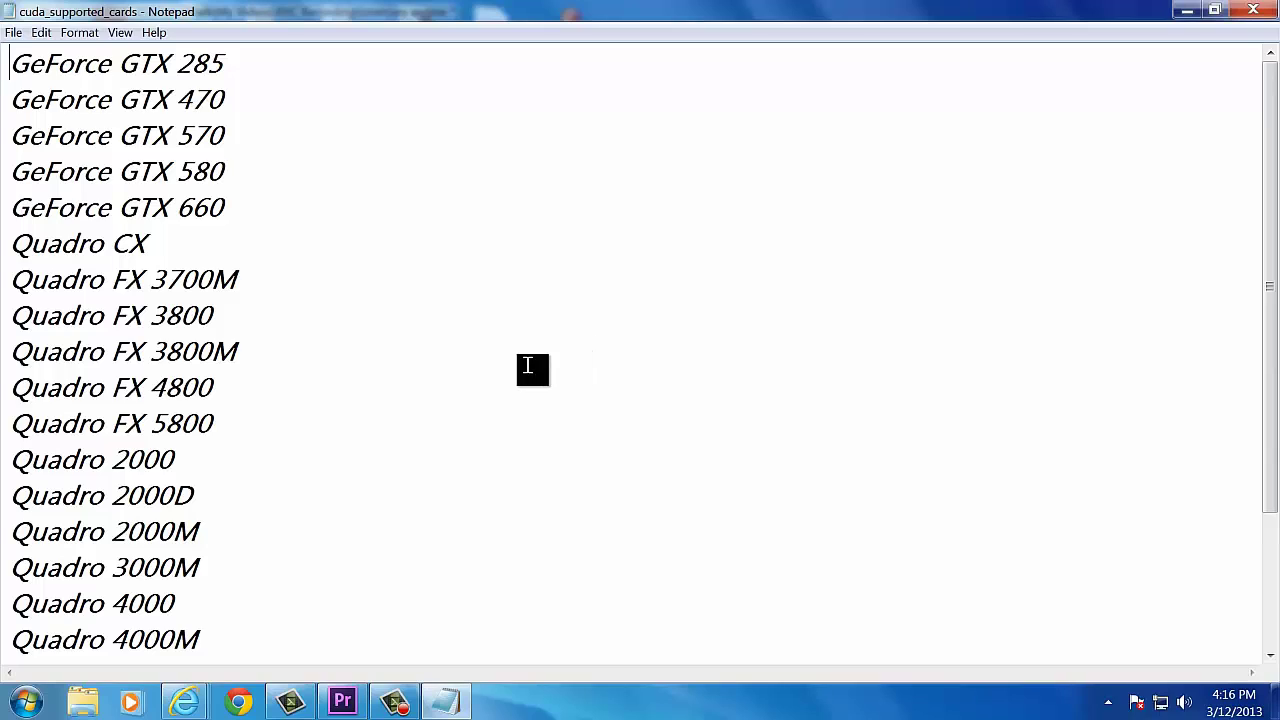
- Insert a blank line after GeForce GTX 580, then close Notepad with Don't Save
left_click_drag(226, 171, 3, 182)
left_click(232, 171)
key("Return")
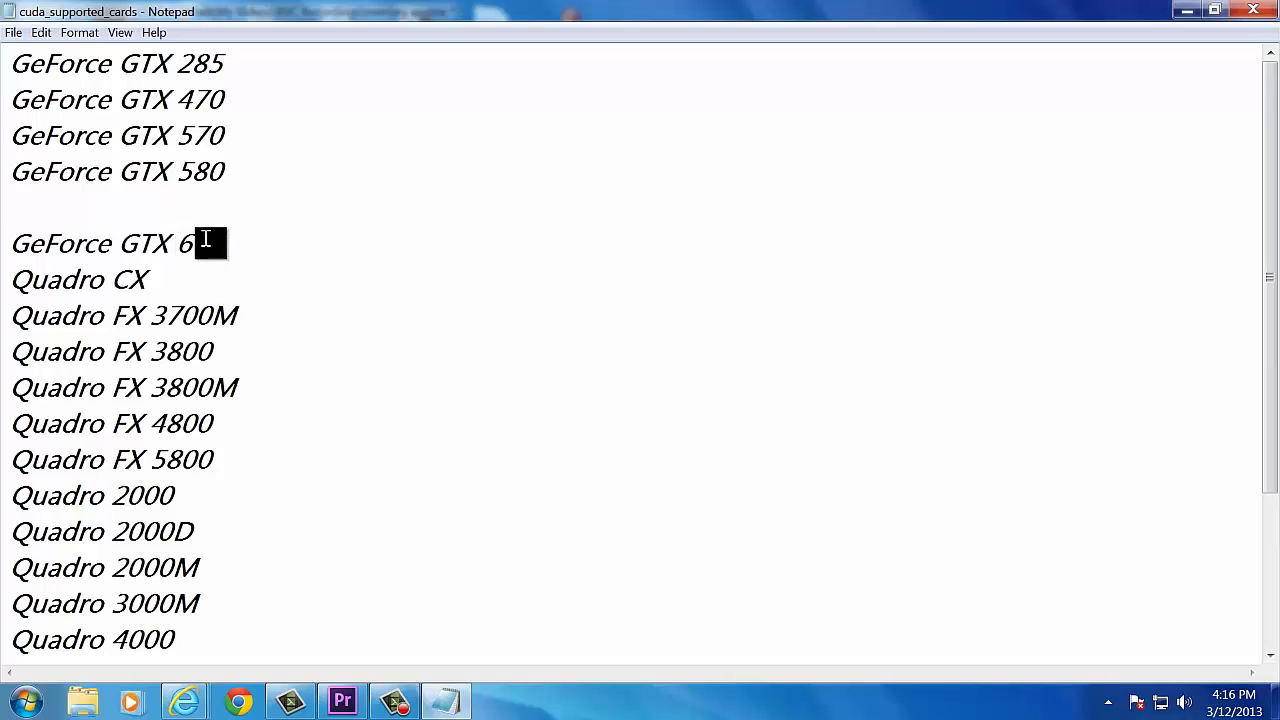
left_click(1247, 11)
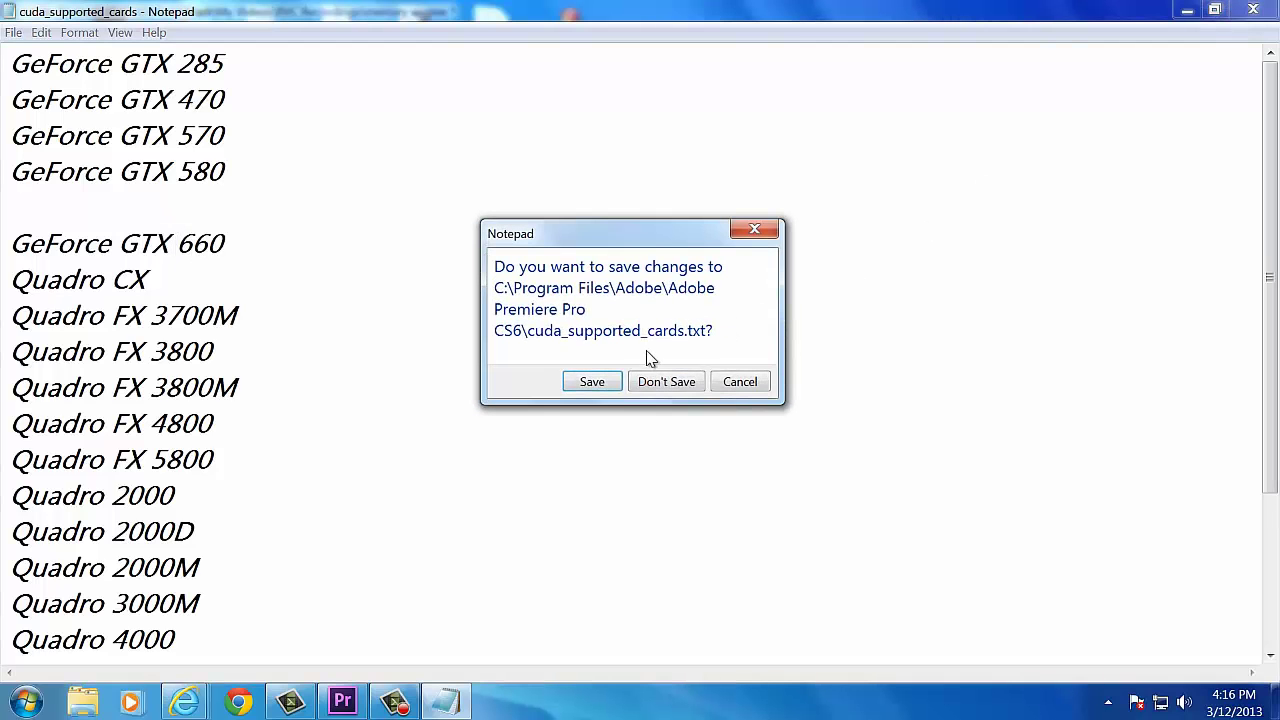
left_click(663, 382)
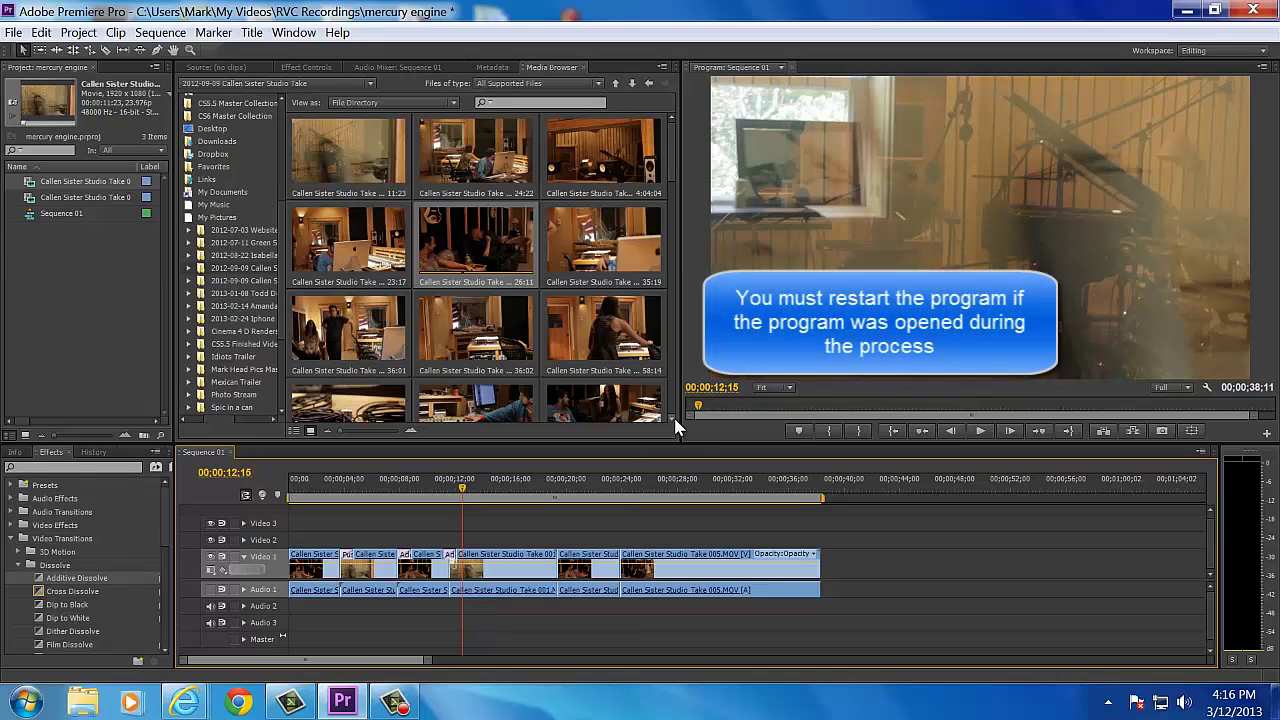
left_click(78, 32)
mouse_move(97, 62)
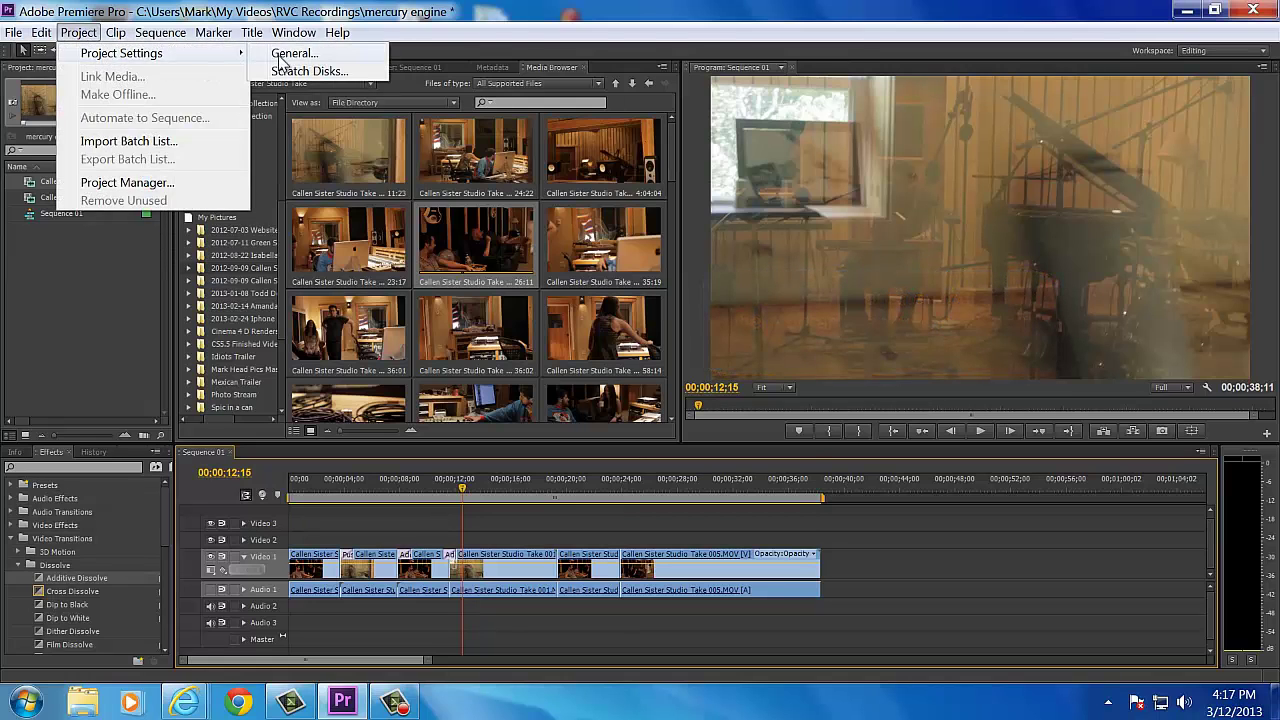
left_click(286, 55)
left_click(692, 236)
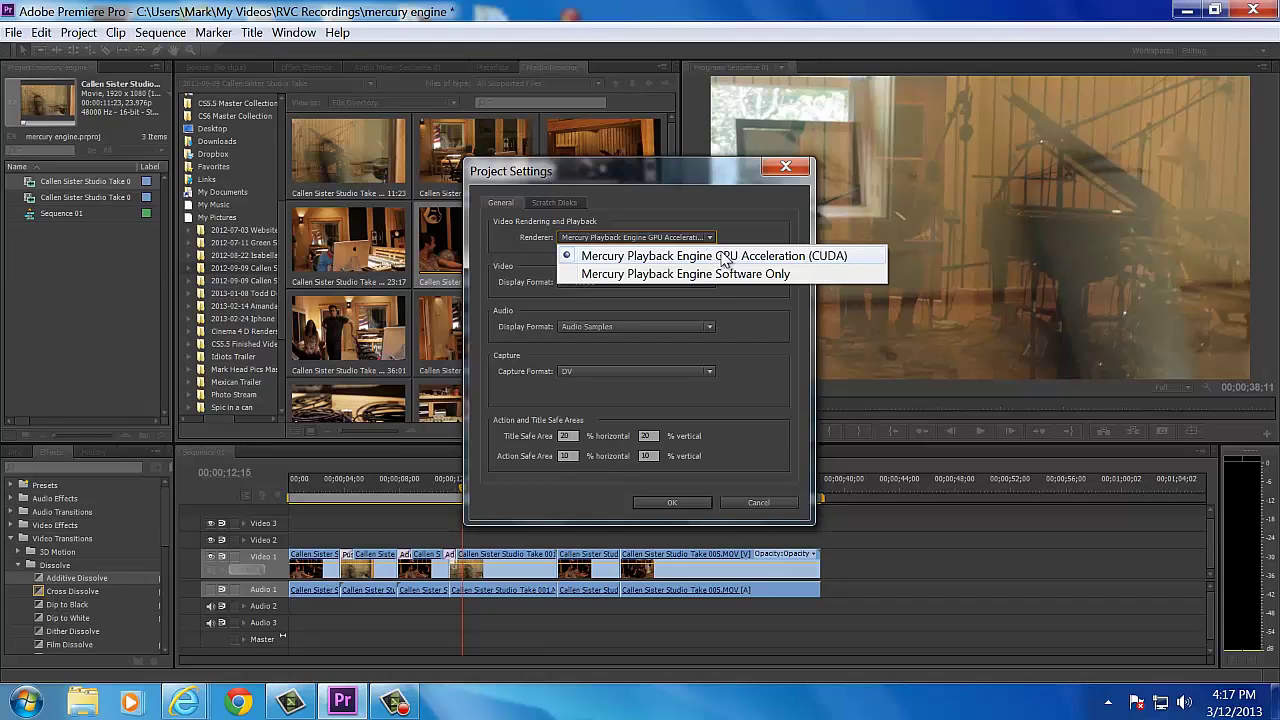
left_click(757, 218)
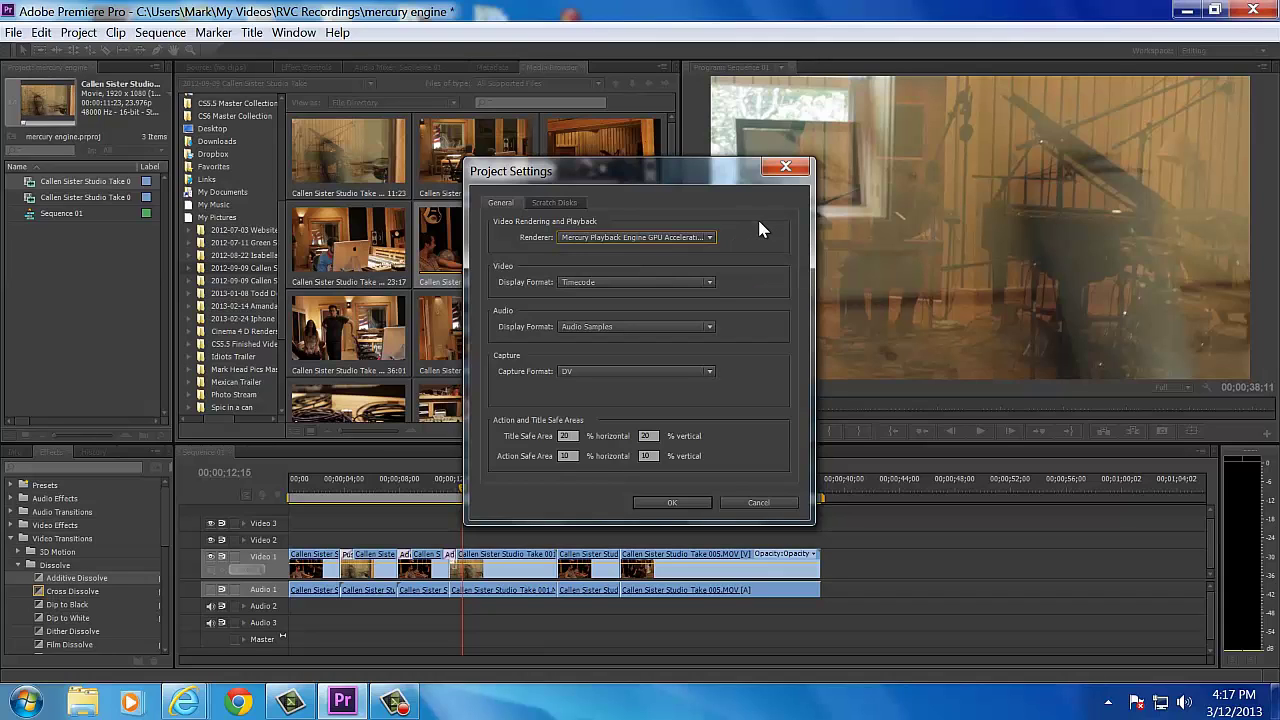
left_click(758, 503)
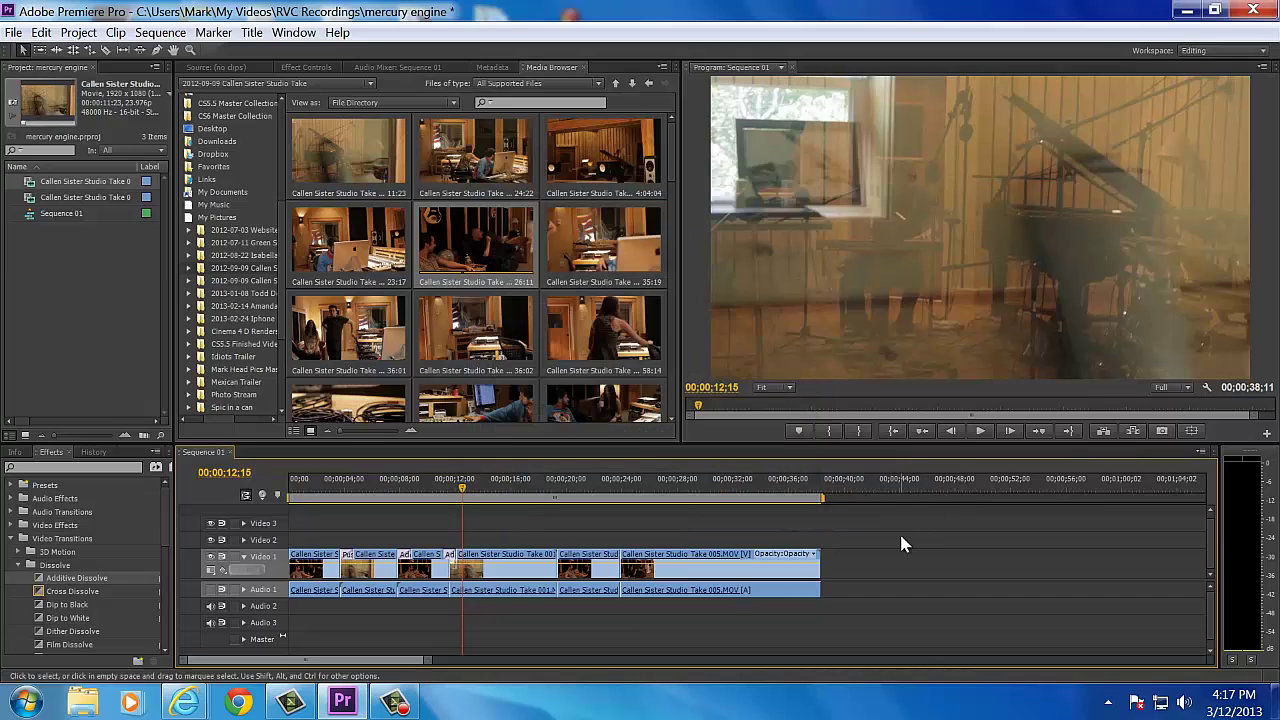